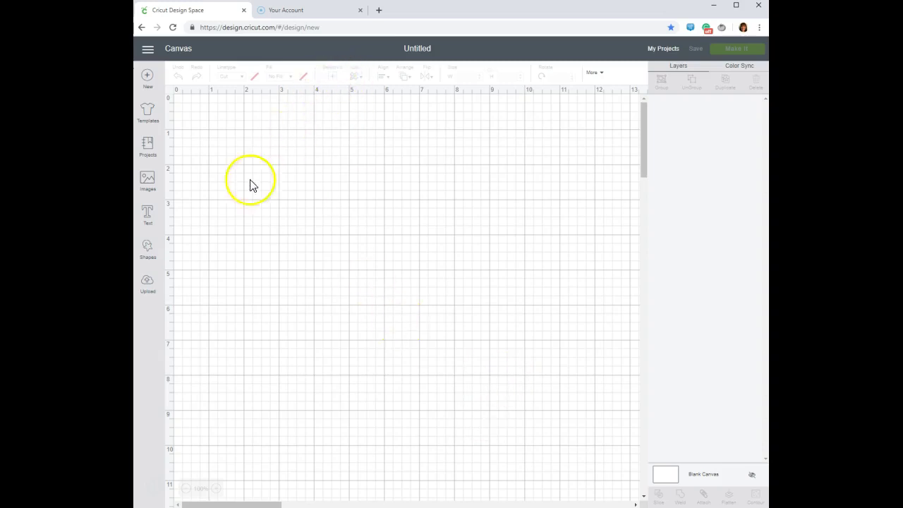
- Add a text object reading "Welcome" to the canvas
{"action": "left_click", "coordinate": [148, 218]}
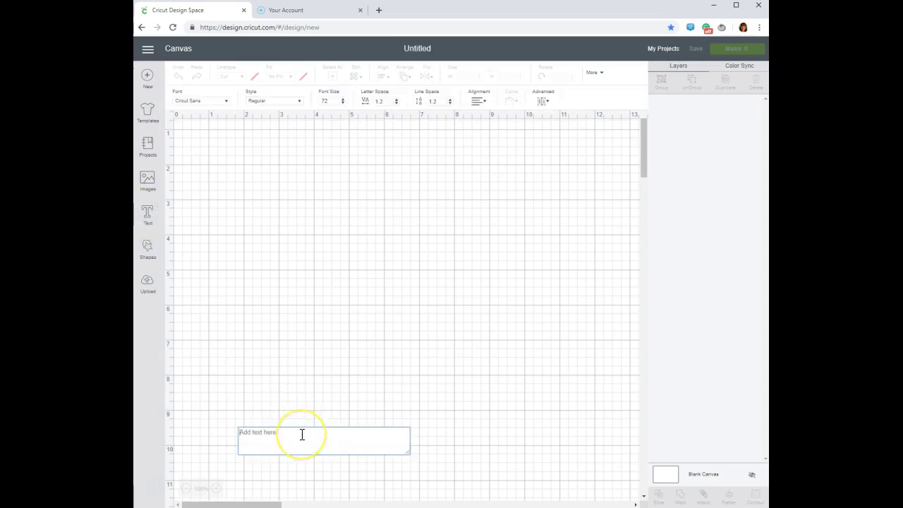
{"action": "type", "text": "WE"}
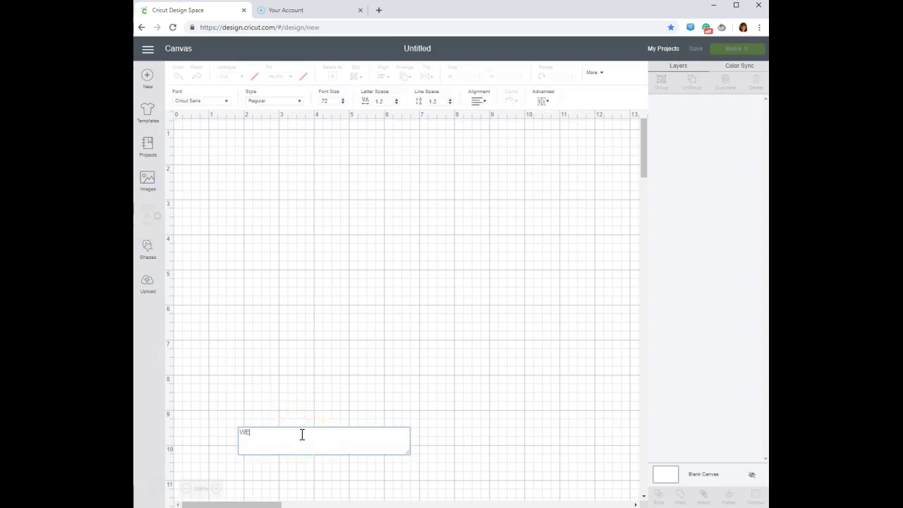
{"action": "type", "text": "lcome"}
{"action": "left_click", "coordinate": [301, 438]}
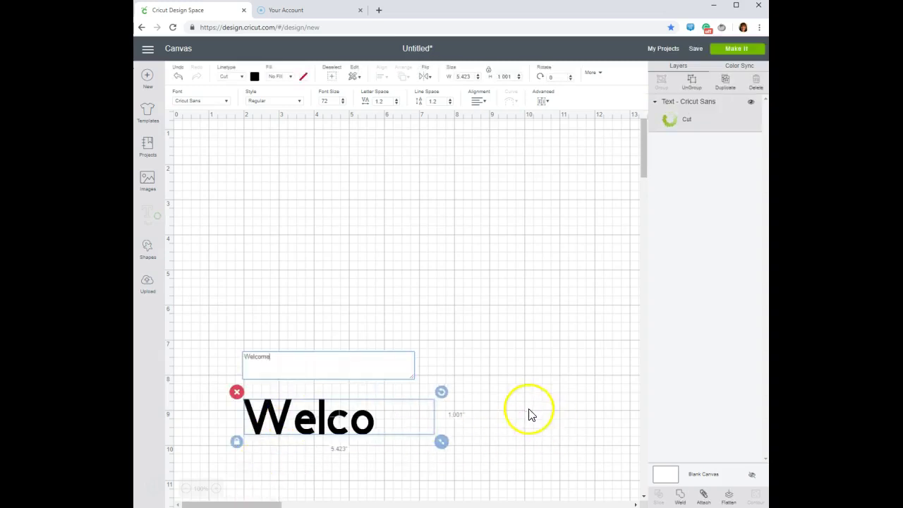
- Search the fonts for "magn" and apply Magnolia Sky to the Welcome text
{"action": "left_click", "coordinate": [226, 100]}
{"action": "left_click", "coordinate": [503, 80]}
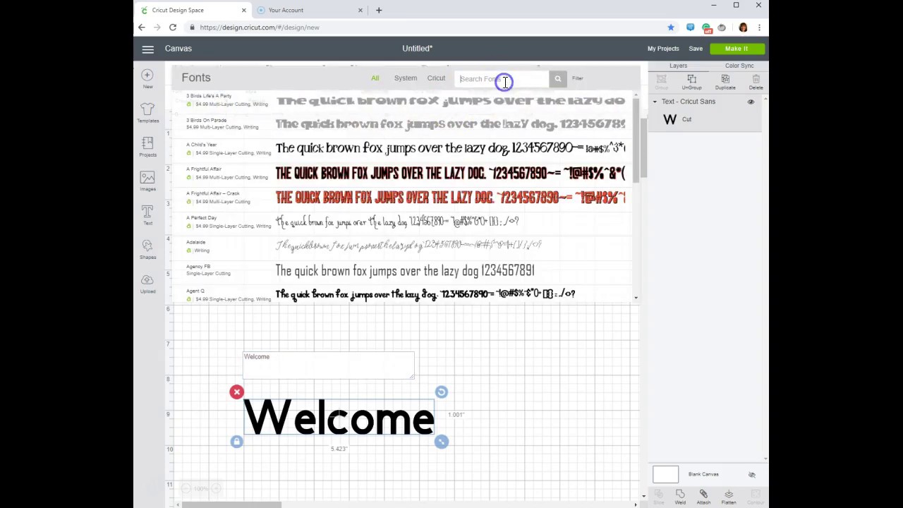
{"action": "type", "text": "magn"}
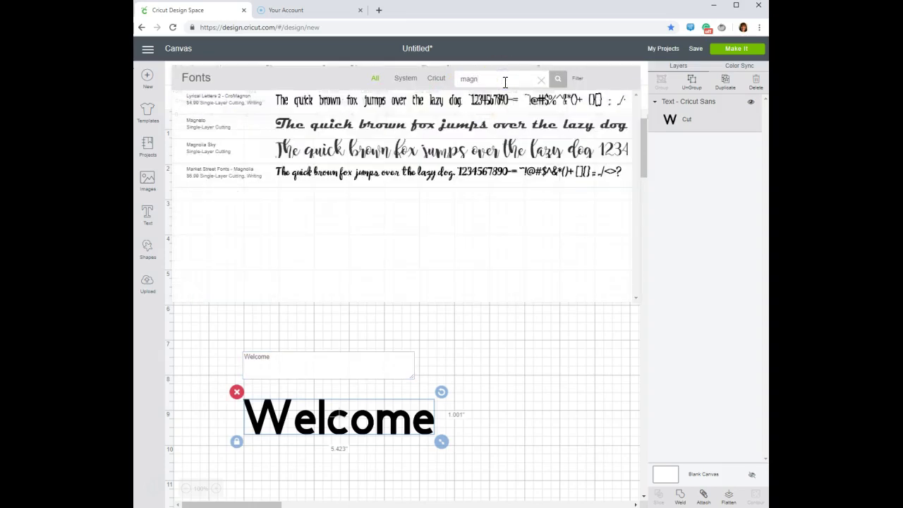
{"action": "left_click", "coordinate": [289, 152]}
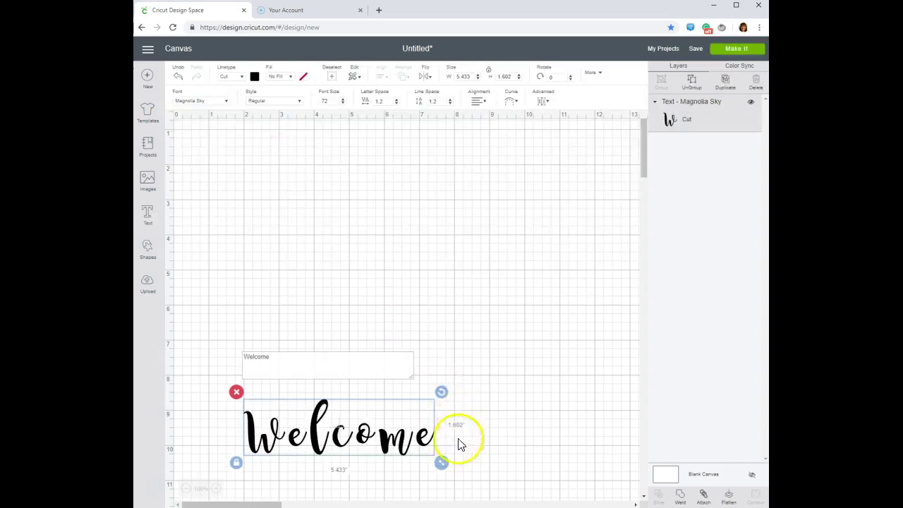
- Enlarge the Welcome text to about 11.43 inches wide and position it in the upper part of the canvas
{"action": "left_click_drag", "start_coordinate": [441, 462], "coordinate": [572, 486]}
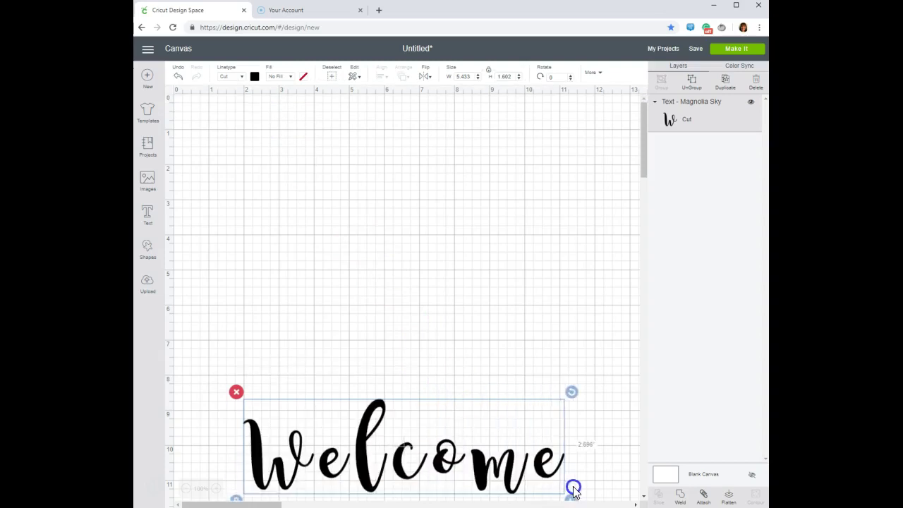
{"action": "left_click", "coordinate": [451, 346]}
{"action": "left_click_drag", "start_coordinate": [359, 412], "coordinate": [336, 152]}
{"action": "left_click_drag", "start_coordinate": [543, 240], "coordinate": [507, 288]}
{"action": "left_click_drag", "start_coordinate": [593, 303], "coordinate": [605, 310]}
{"action": "left_click", "coordinate": [577, 381]}
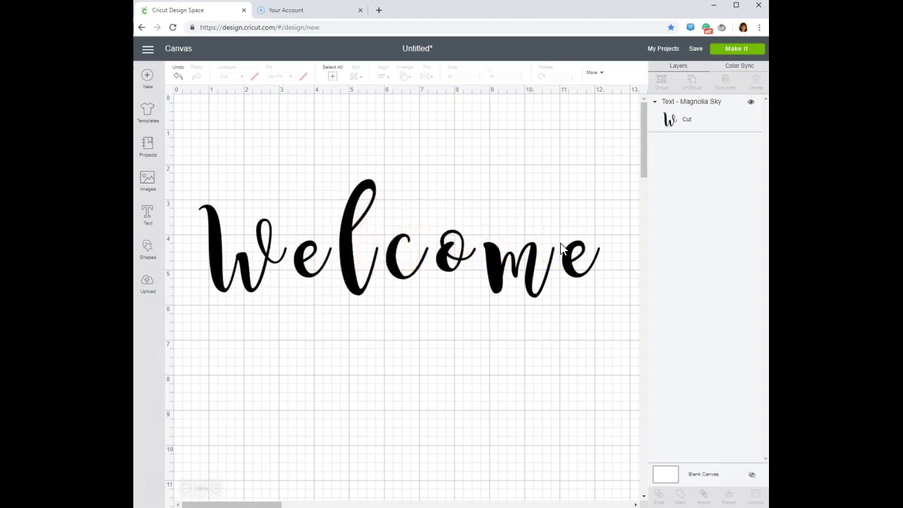
- Ungroup the Welcome text into separate letters and move the first e left until it meets the W's tail
{"action": "left_click", "coordinate": [306, 246]}
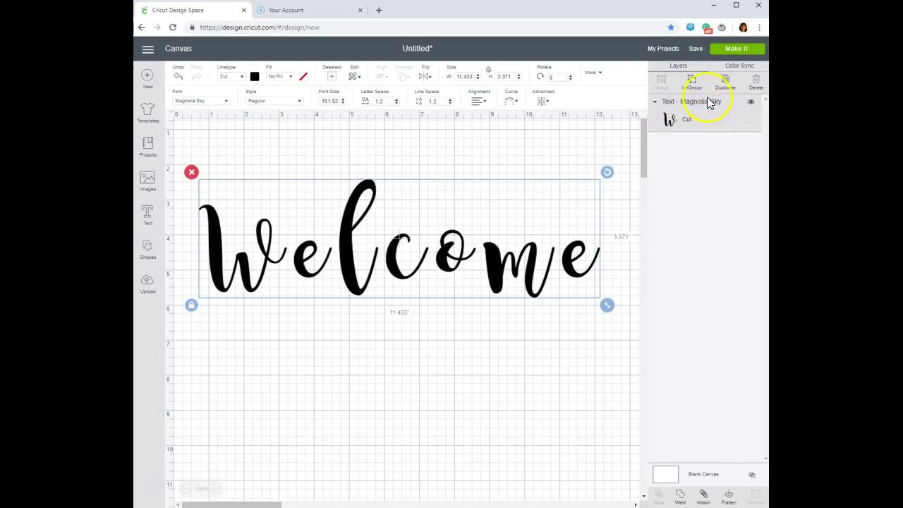
{"action": "left_click", "coordinate": [692, 81]}
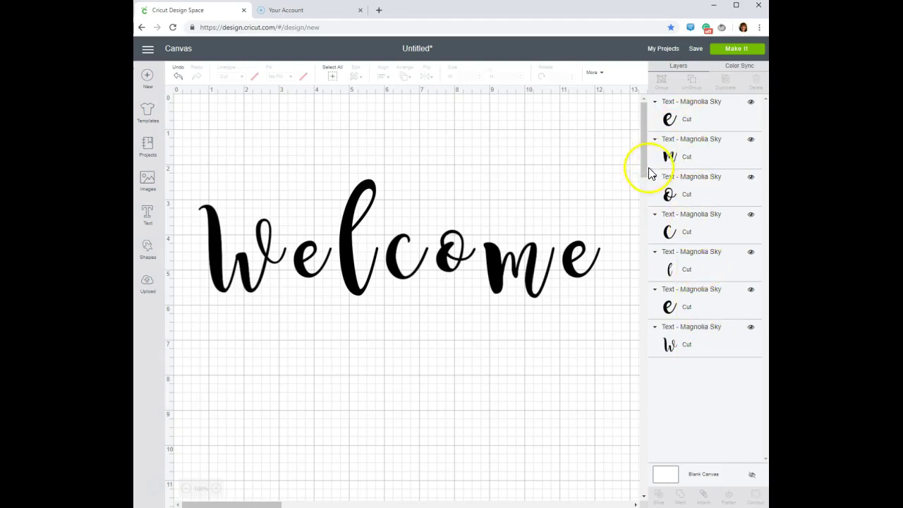
{"action": "left_click", "coordinate": [305, 272]}
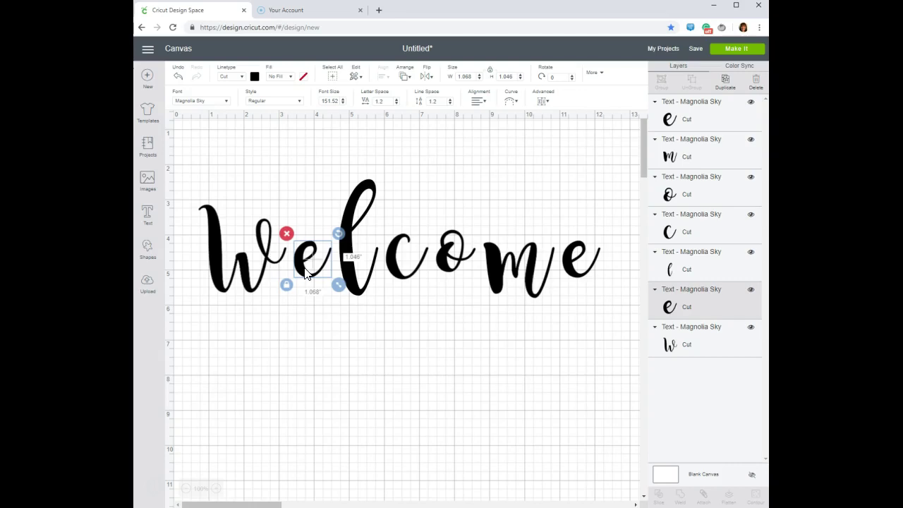
{"action": "left_click", "coordinate": [298, 254]}
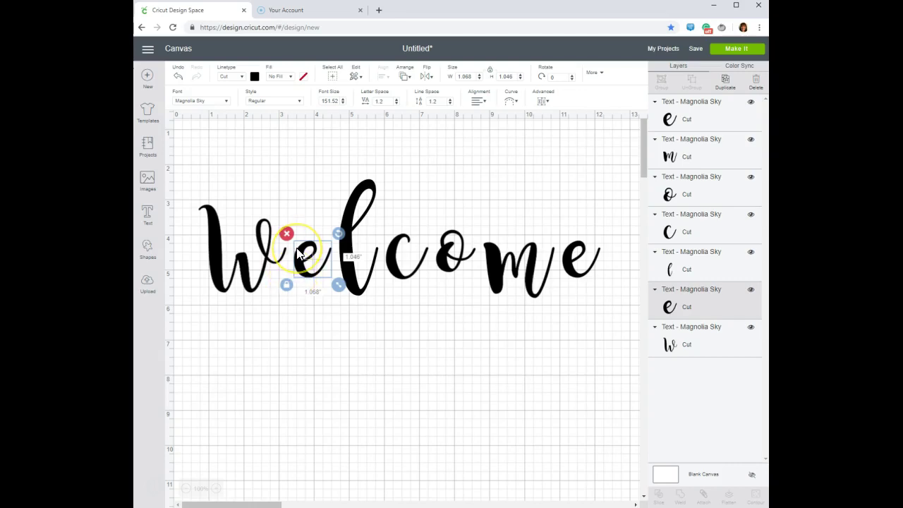
{"action": "left_click_drag", "start_coordinate": [297, 249], "coordinate": [298, 262]}
{"action": "key", "text": "Left"}
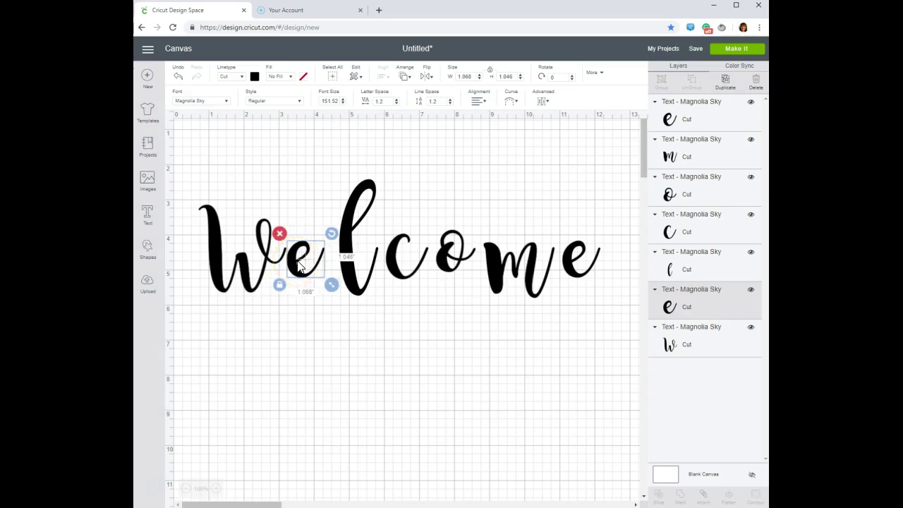
{"action": "left_click", "coordinate": [357, 377]}
{"action": "left_click", "coordinate": [291, 261]}
{"action": "left_click", "coordinate": [342, 374]}
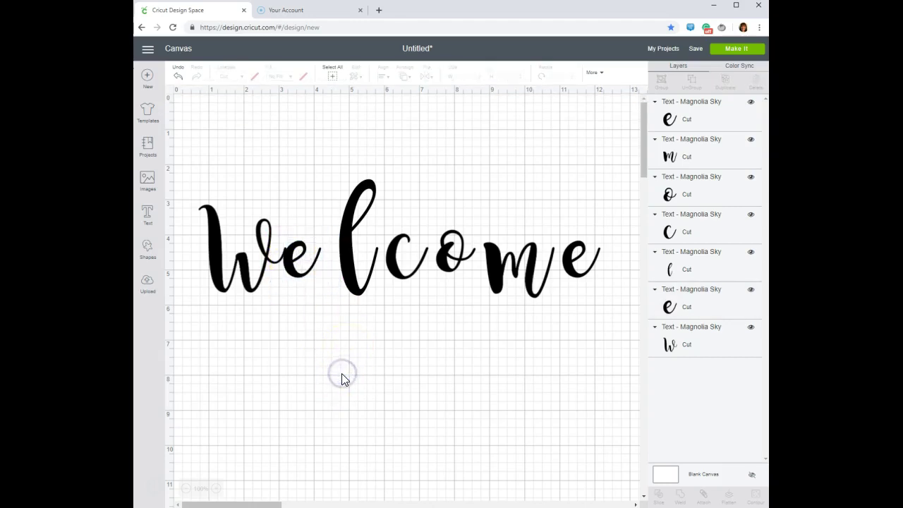
- Nudge the first e slightly further left so it overlaps the end of the W
{"action": "left_click", "coordinate": [295, 270]}
{"action": "left_click", "coordinate": [302, 282]}
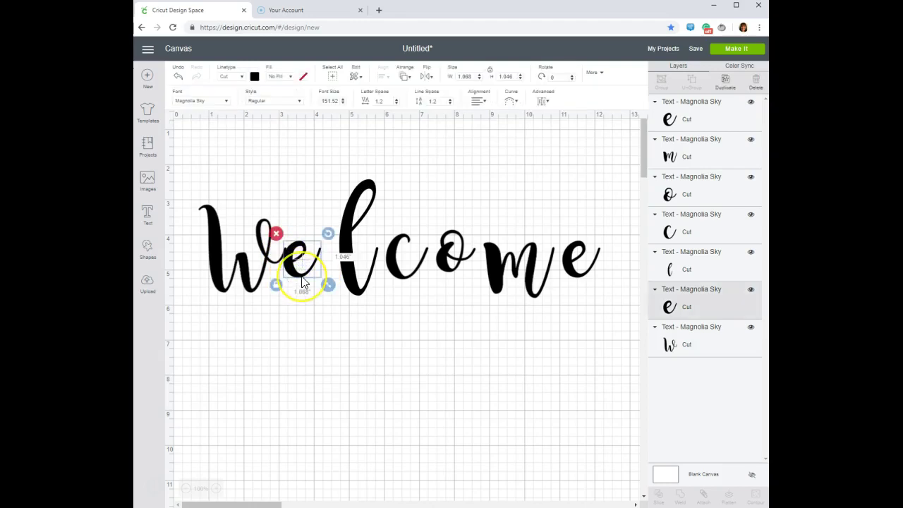
{"action": "key", "text": "Left"}
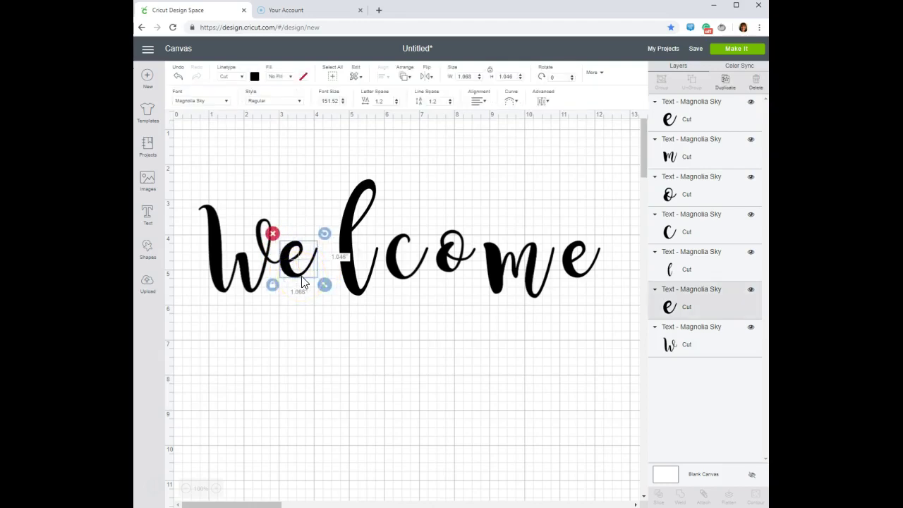
{"action": "left_click", "coordinate": [308, 300]}
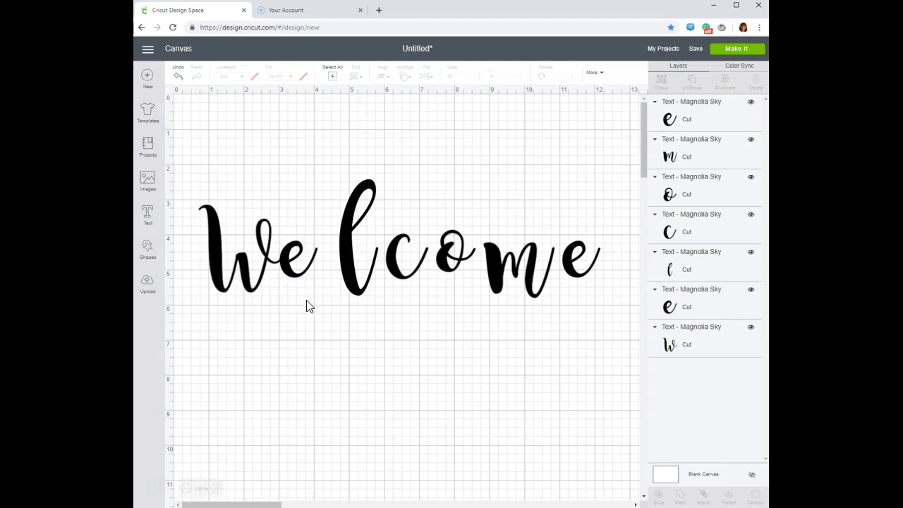
- Move the letter l left in small increments until it overlaps the tail of the first e
{"action": "left_click", "coordinate": [357, 249]}
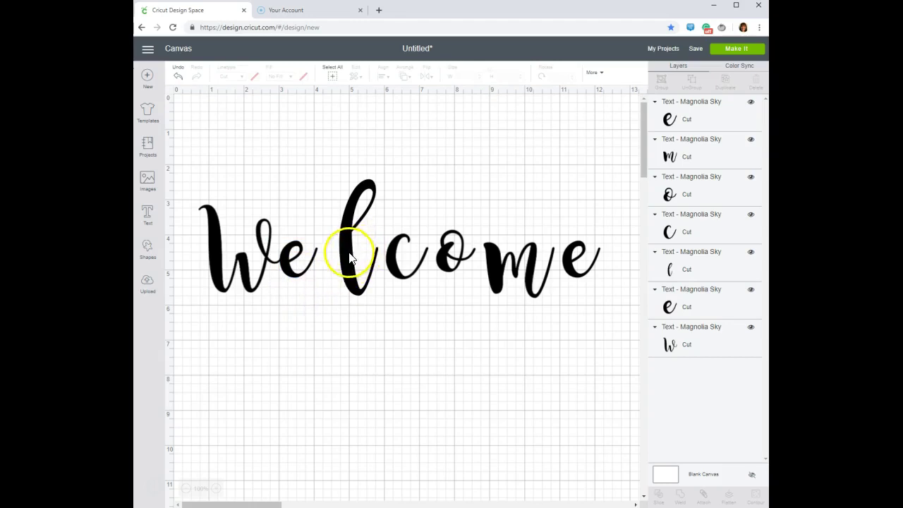
{"action": "left_click", "coordinate": [357, 260]}
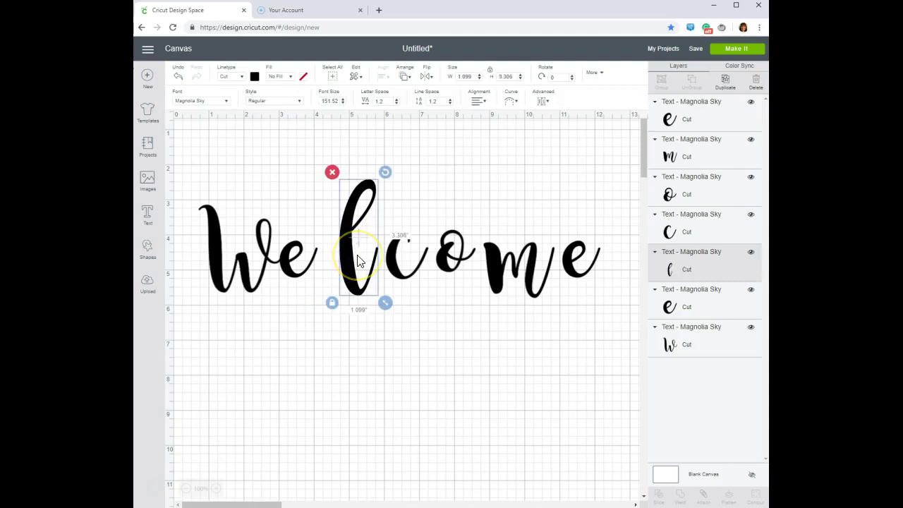
{"action": "key", "text": "Left"}
{"action": "key", "text": "Left"}
{"action": "key", "text": "Left"}
{"action": "key", "text": "Left"}
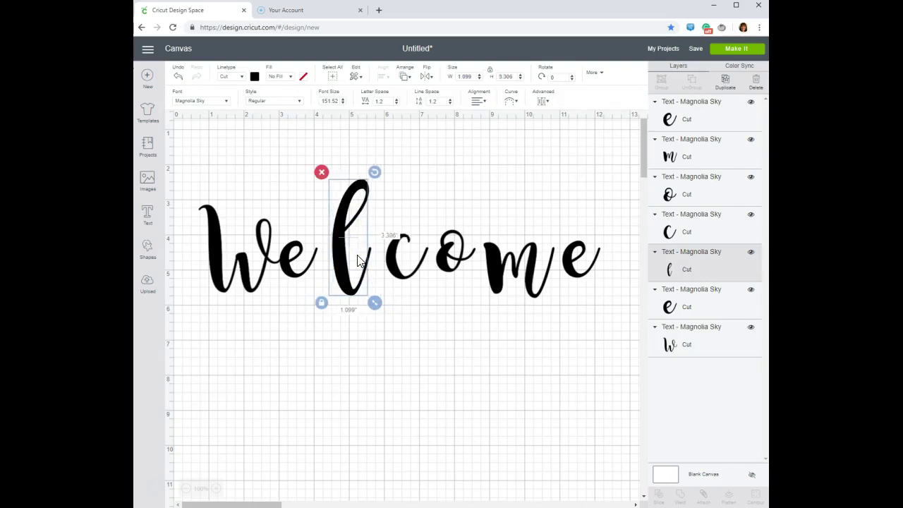
{"action": "key", "text": "Left"}
{"action": "key", "text": "Left"}
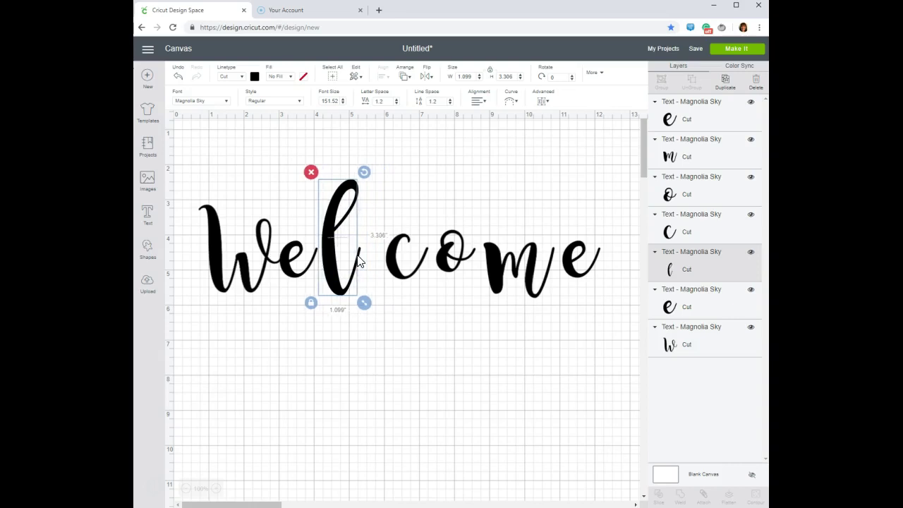
{"action": "key", "text": "Left"}
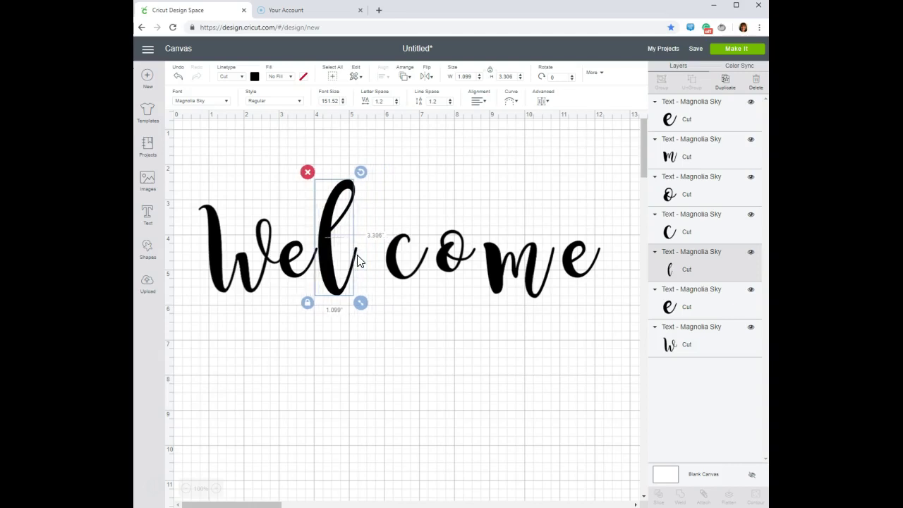
{"action": "left_click", "coordinate": [385, 404]}
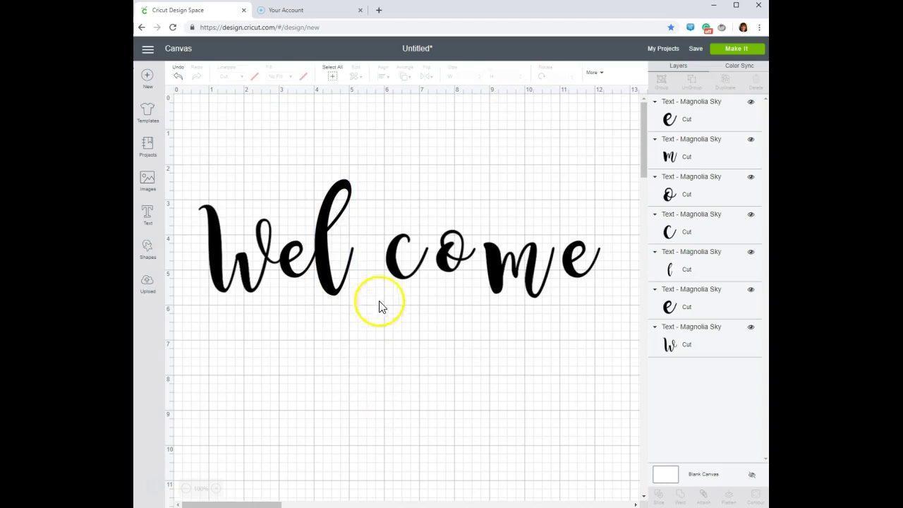
- Move the letter c left in small increments until it overlaps the tail of the l
{"action": "left_click", "coordinate": [390, 255]}
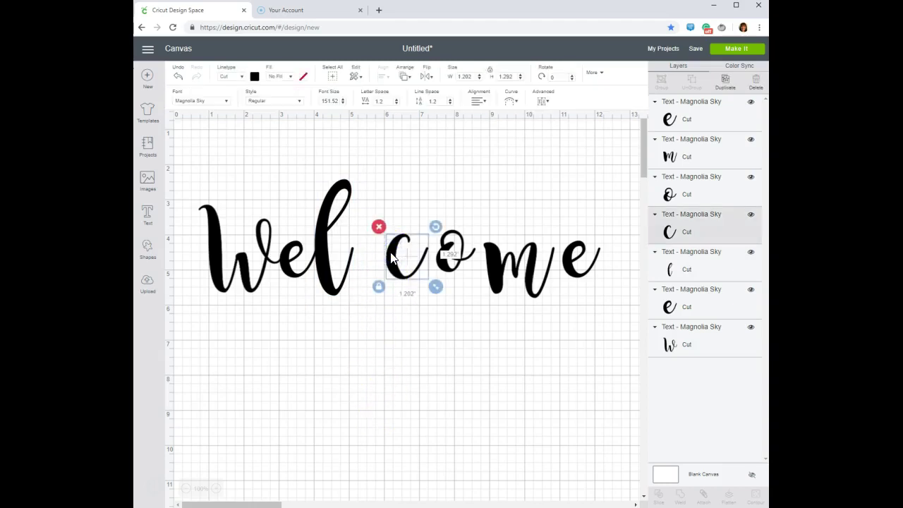
{"action": "key", "text": "Left"}
{"action": "key", "text": "Left"}
{"action": "key", "text": "Left"}
{"action": "key", "text": "Left"}
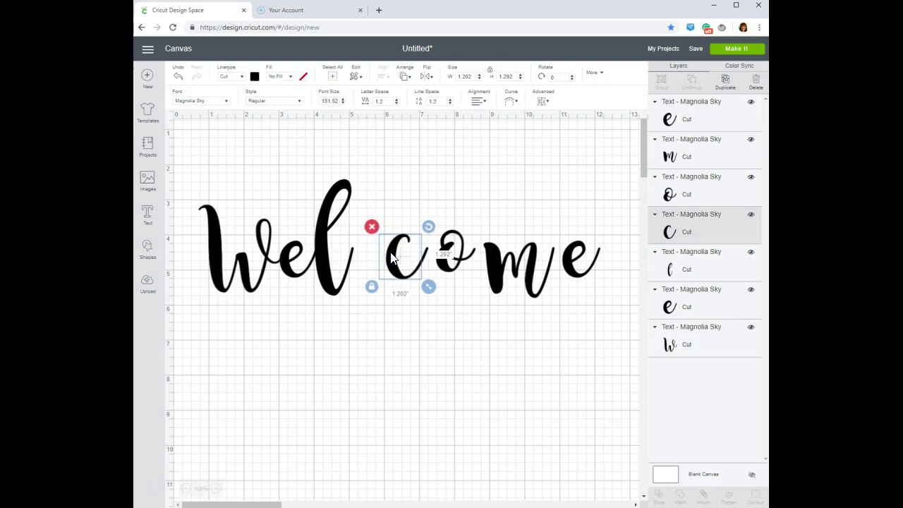
{"action": "key", "text": "Left"}
{"action": "key", "text": "Left"}
{"action": "key", "text": "Left"}
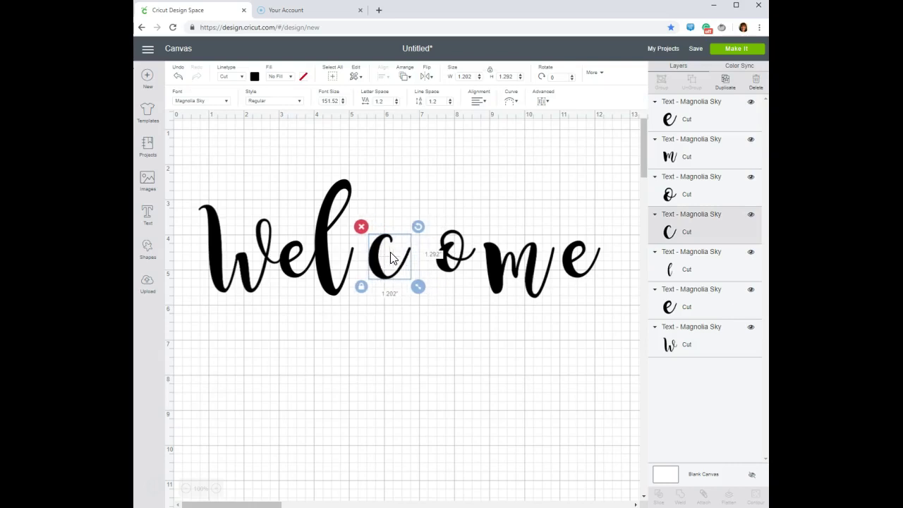
{"action": "key", "text": "Left"}
{"action": "key", "text": "Left"}
{"action": "key", "text": "Left"}
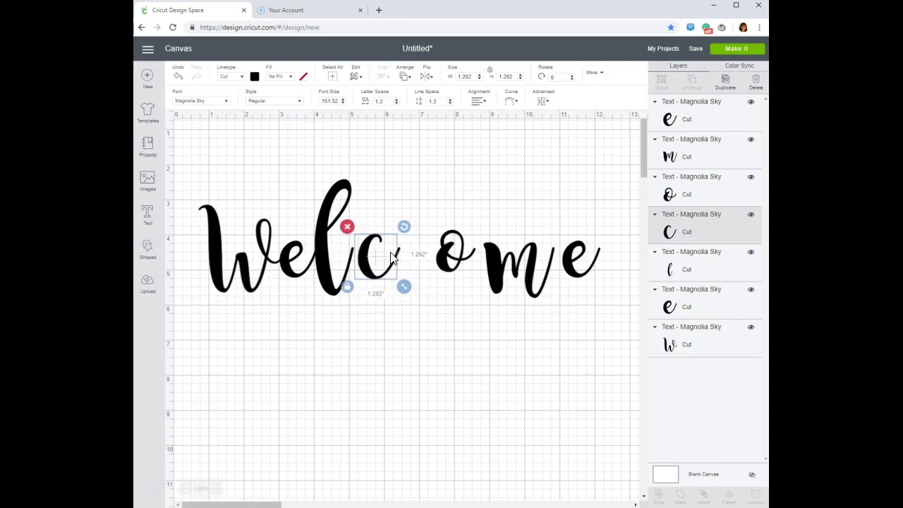
{"action": "key", "text": "Left"}
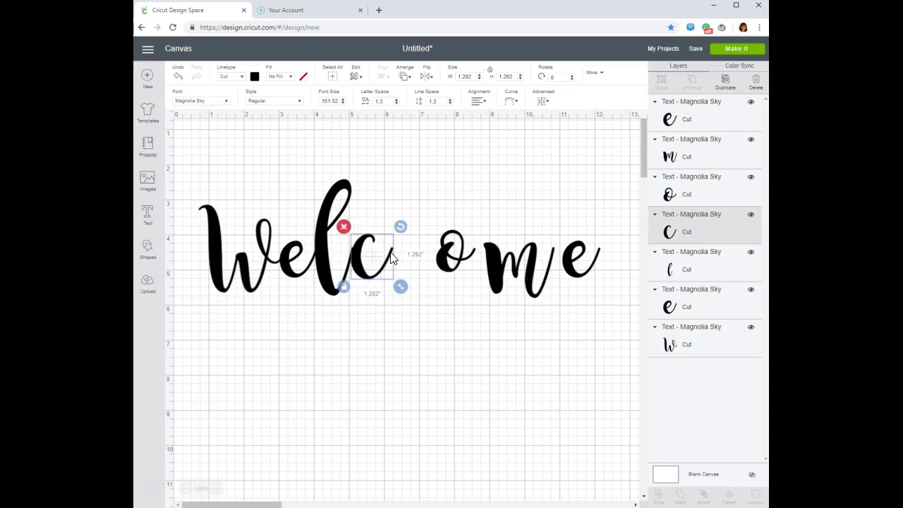
{"action": "left_click", "coordinate": [383, 363]}
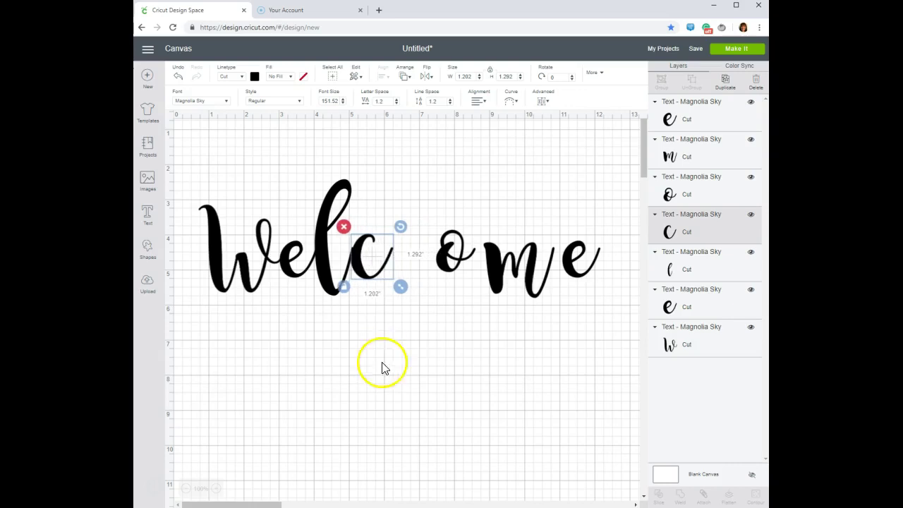
{"action": "left_click", "coordinate": [358, 264]}
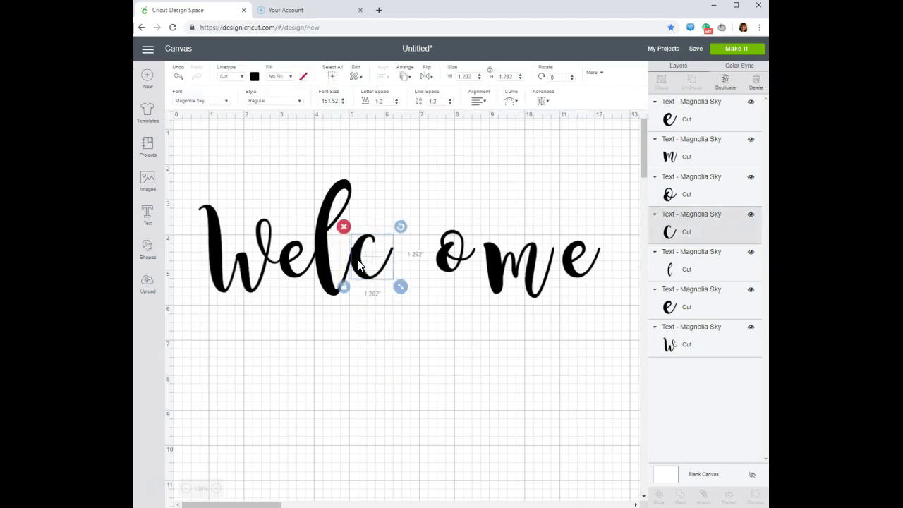
{"action": "left_click", "coordinate": [387, 343]}
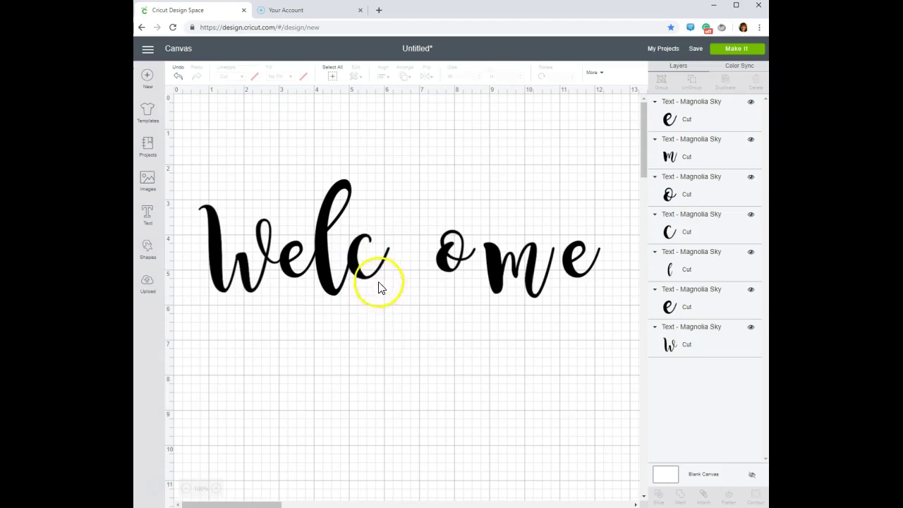
- Fine-tune the horizontal position of the c so that it joins the l's tail cleanly
{"action": "left_click", "coordinate": [355, 268]}
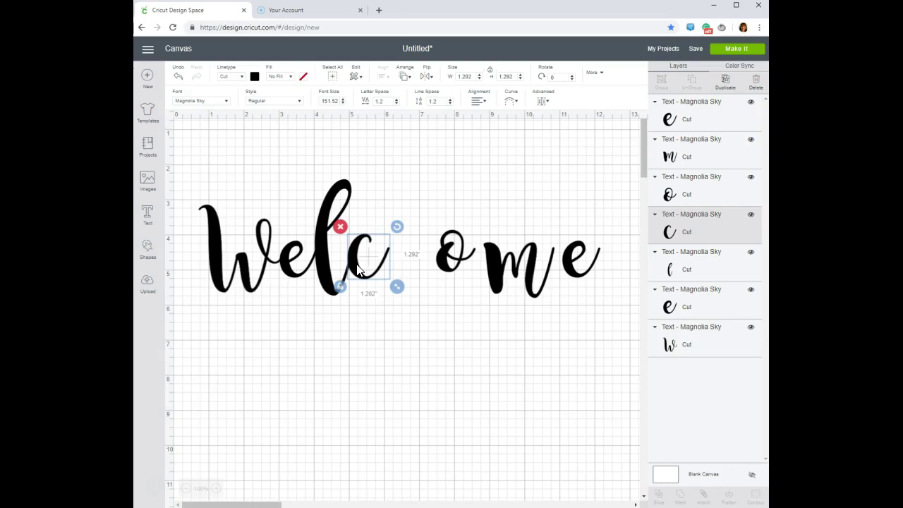
{"action": "key", "text": "Right"}
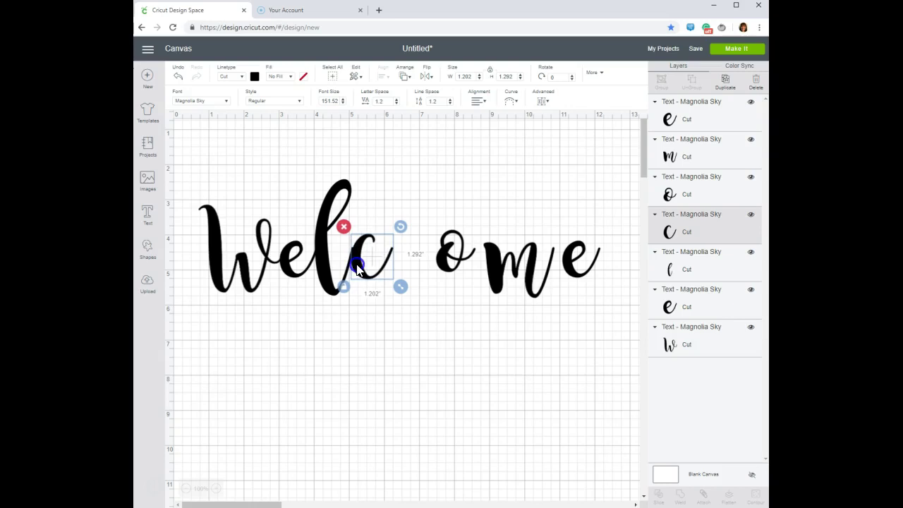
{"action": "left_click_drag", "start_coordinate": [357, 267], "coordinate": [355, 267]}
{"action": "left_click", "coordinate": [385, 323]}
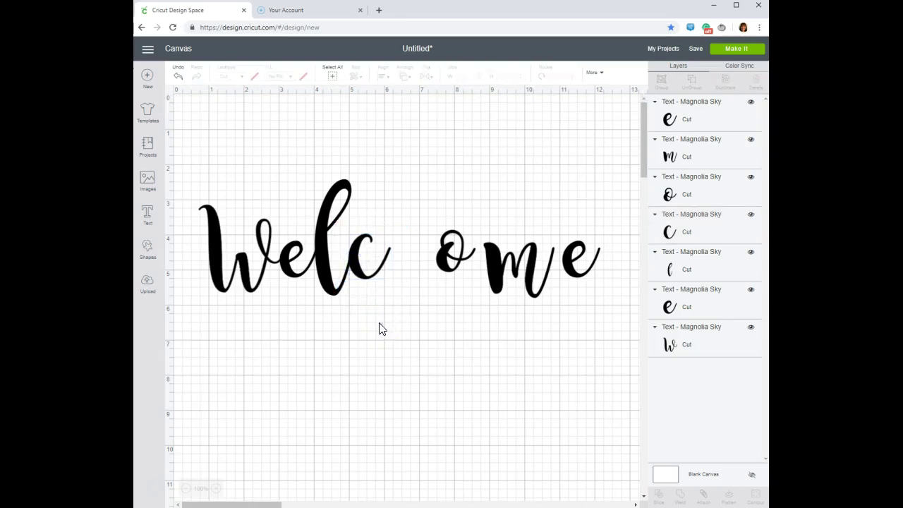
- Move the letter o left in small increments until it overlaps the tail of the c
{"action": "left_click", "coordinate": [447, 260]}
{"action": "key", "text": "Left"}
{"action": "key", "text": "Left"}
{"action": "key", "text": "Left"}
{"action": "key", "text": "Left"}
{"action": "key", "text": "Left"}
{"action": "key", "text": "Left"}
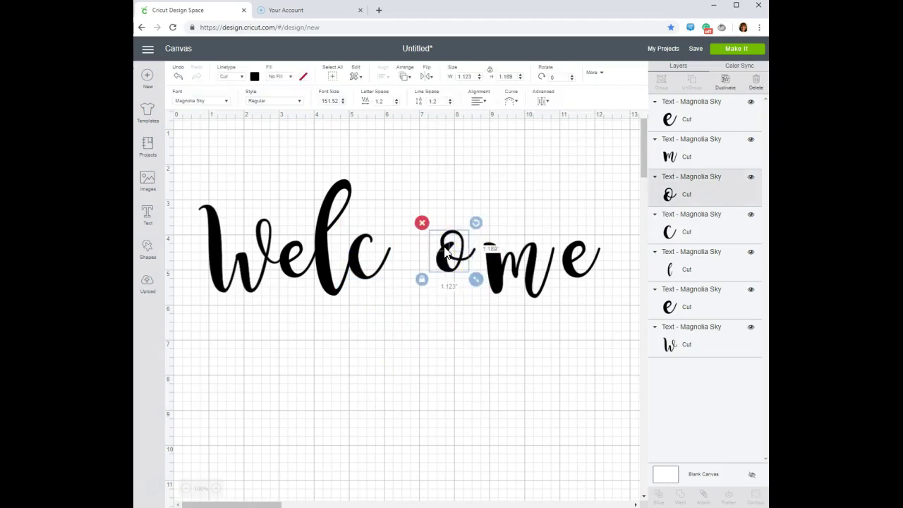
{"action": "key", "text": "Left"}
{"action": "key", "text": "Left"}
{"action": "key", "text": "Left"}
{"action": "key", "text": "Left"}
{"action": "key", "text": "Left"}
{"action": "key", "text": "Left"}
{"action": "key", "text": "Left"}
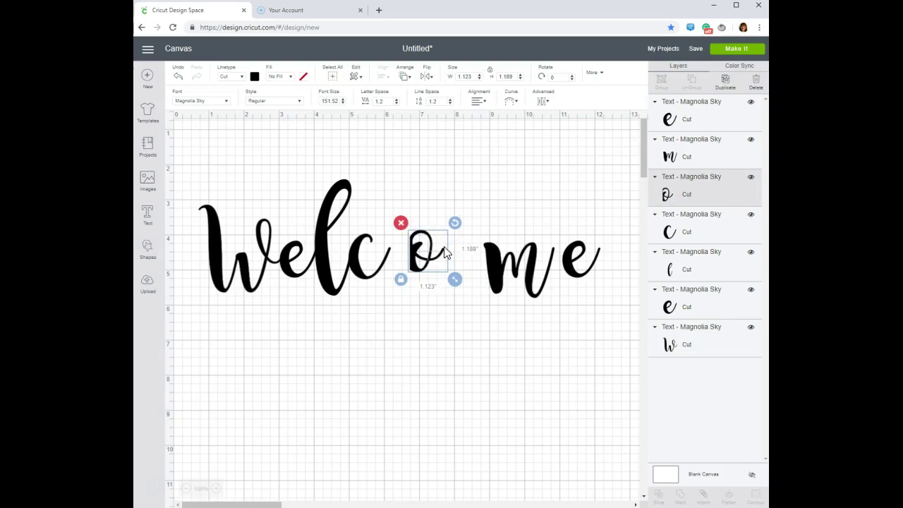
{"action": "key", "text": "Left"}
{"action": "key", "text": "Left"}
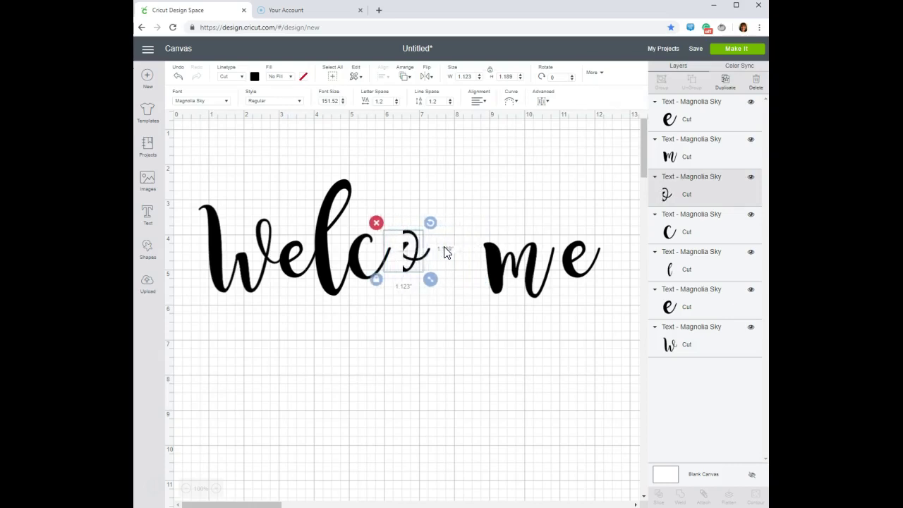
{"action": "left_click", "coordinate": [419, 298]}
- Try the o slightly further right against the tail of the c, and return it to its previous position
{"action": "left_click", "coordinate": [386, 260]}
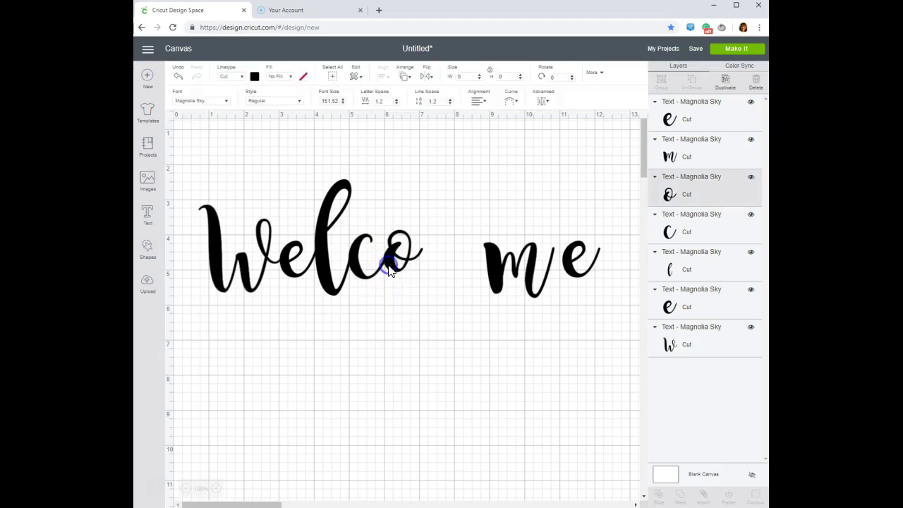
{"action": "key", "text": "Right"}
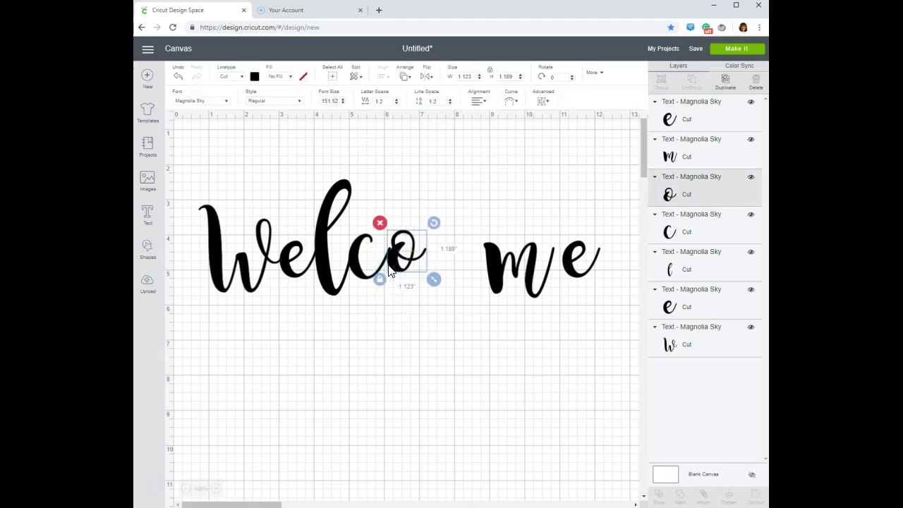
{"action": "key", "text": "Left"}
{"action": "left_click", "coordinate": [394, 324]}
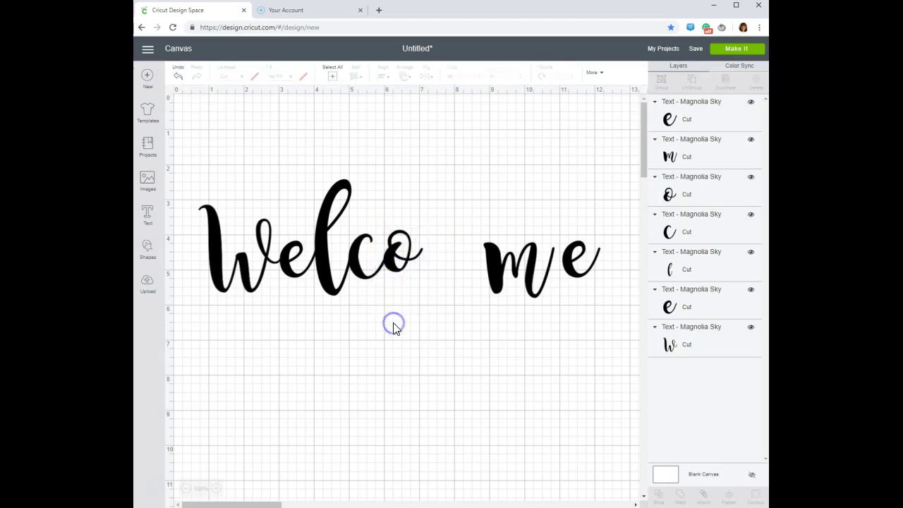
- Move the letter m left in small increments until it reaches the tail of the o
{"action": "left_click", "coordinate": [493, 273]}
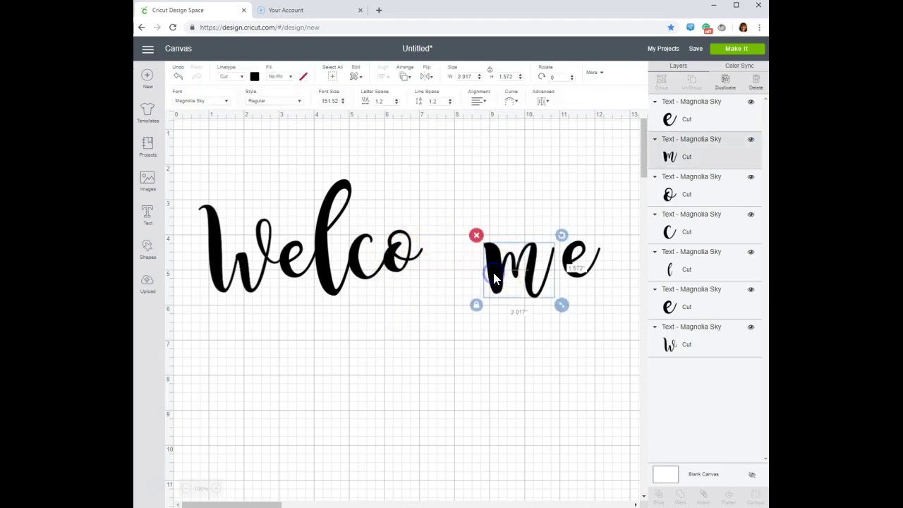
{"action": "key", "text": "Left"}
{"action": "key", "text": "Left"}
{"action": "key", "text": "Left"}
{"action": "key", "text": "Left"}
{"action": "key", "text": "Left"}
{"action": "key", "text": "Left"}
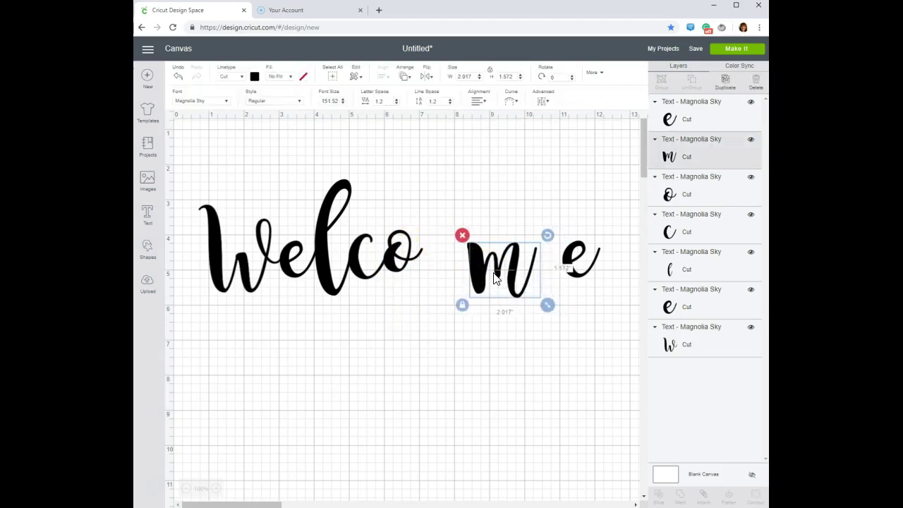
{"action": "key", "text": "Left"}
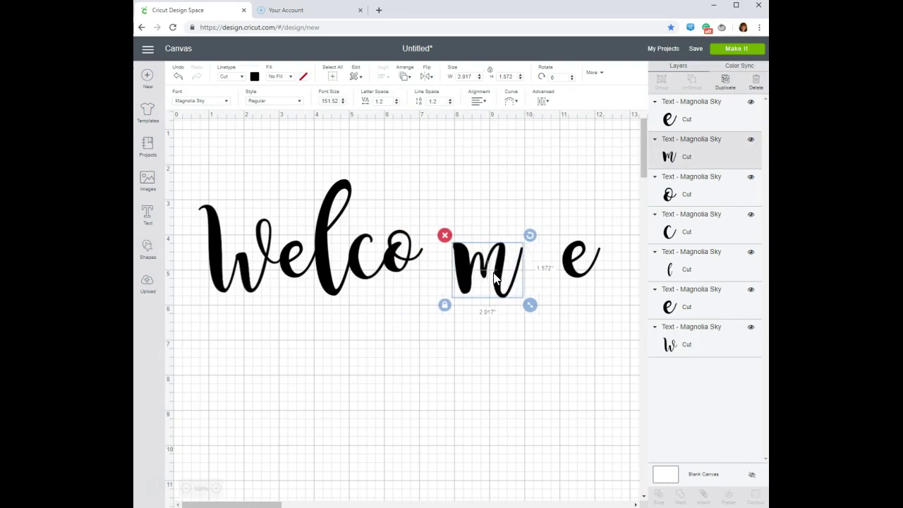
{"action": "key", "text": "Left"}
{"action": "key", "text": "Left"}
{"action": "key", "text": "Left"}
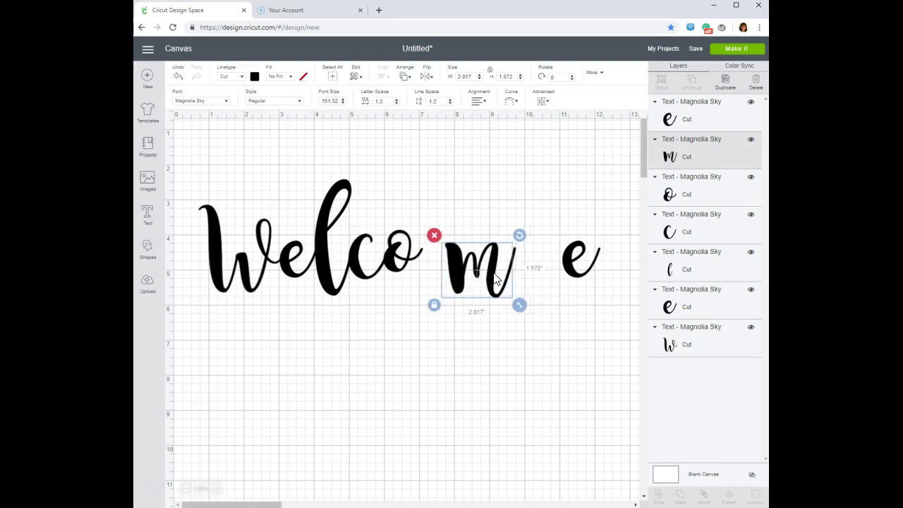
{"action": "key", "text": "Left"}
{"action": "key", "text": "Left"}
{"action": "key", "text": "Left"}
{"action": "key", "text": "Left"}
{"action": "key", "text": "Left"}
{"action": "key", "text": "Left"}
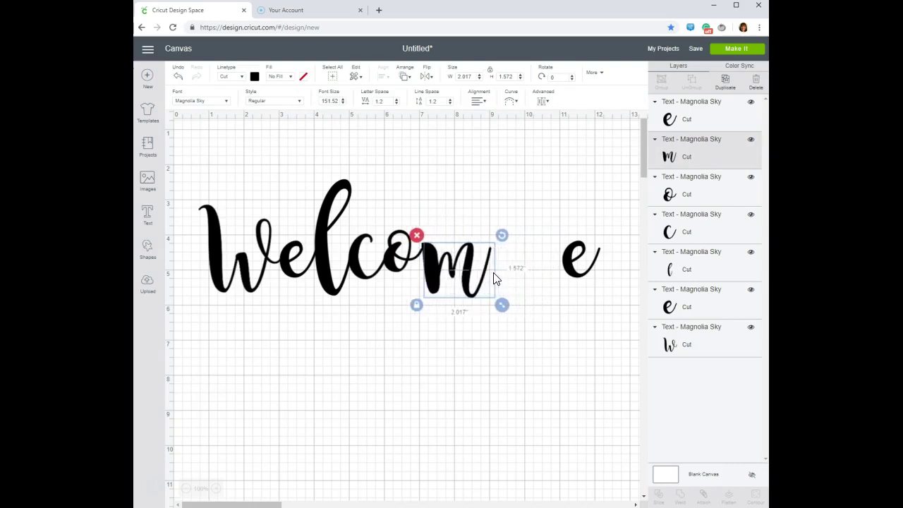
{"action": "left_click", "coordinate": [544, 407]}
- Fine-tune the horizontal position of the m so that its first stem joins the o's tail cleanly
{"action": "left_click", "coordinate": [431, 289]}
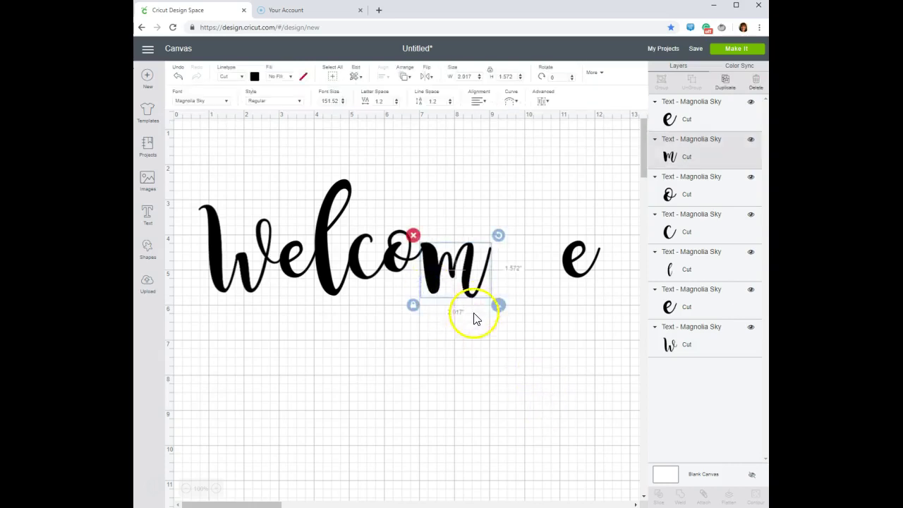
{"action": "left_click", "coordinate": [470, 349]}
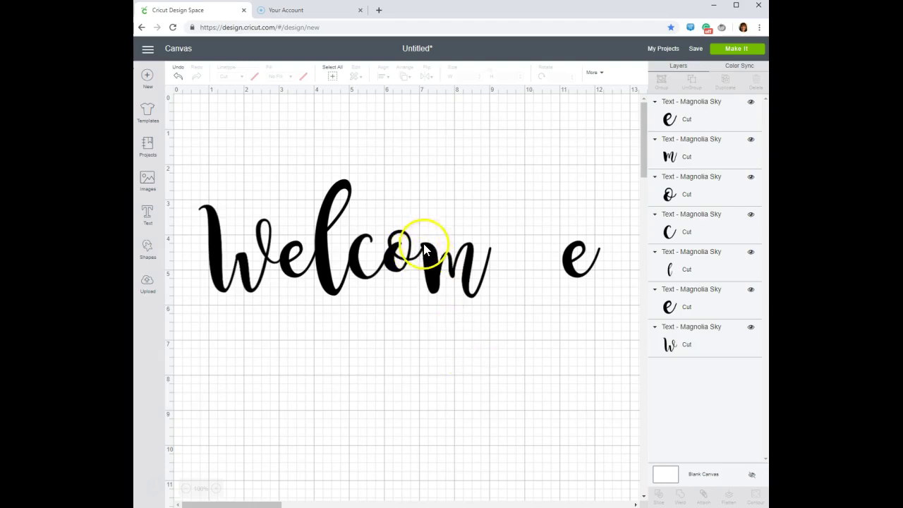
{"action": "left_click", "coordinate": [435, 287]}
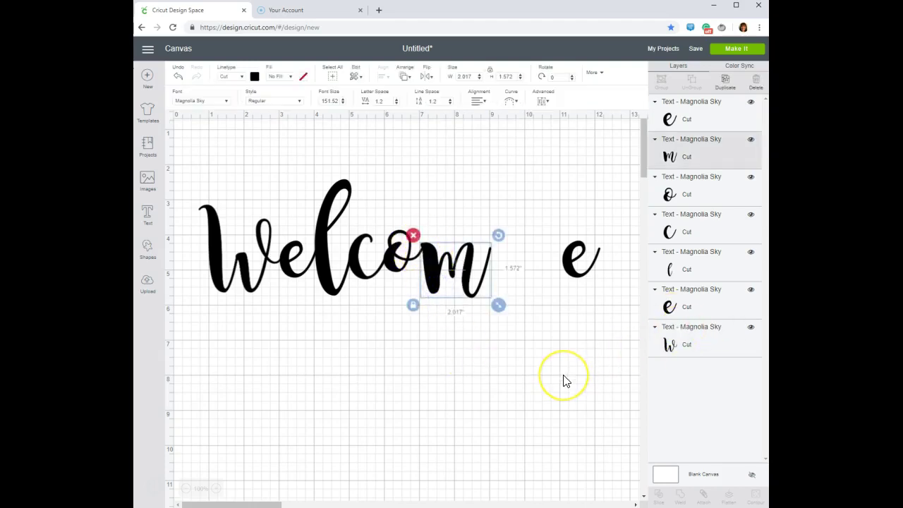
{"action": "key", "text": "Left"}
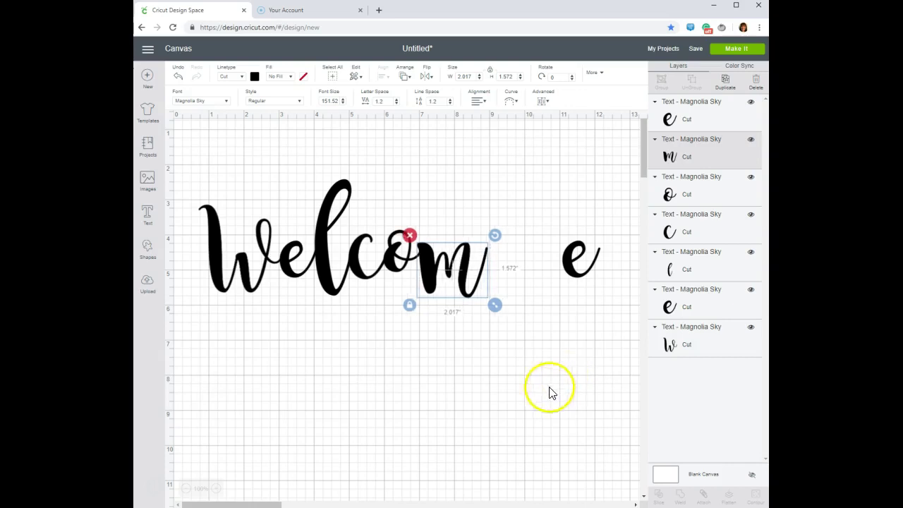
{"action": "left_click", "coordinate": [550, 390]}
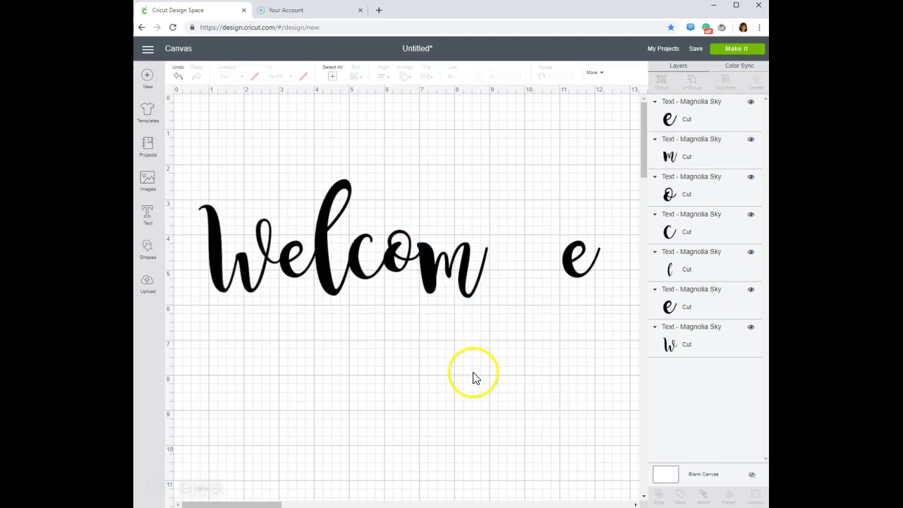
{"action": "left_click", "coordinate": [422, 268]}
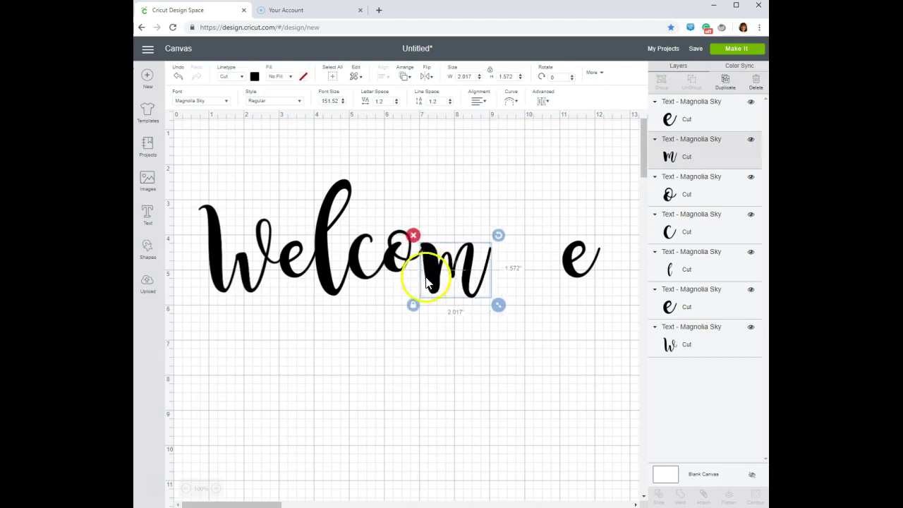
{"action": "left_click", "coordinate": [442, 319]}
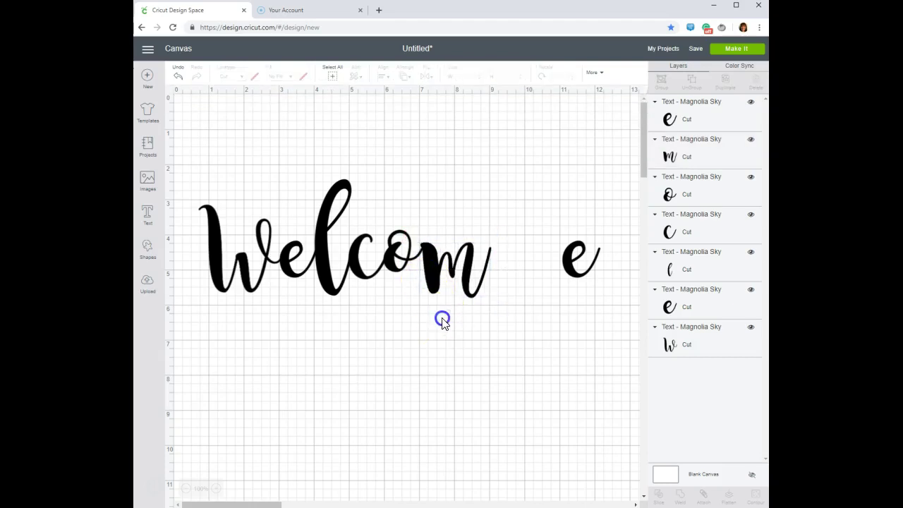
{"action": "left_click", "coordinate": [434, 261]}
{"action": "left_click_drag", "start_coordinate": [434, 261], "coordinate": [429, 262]}
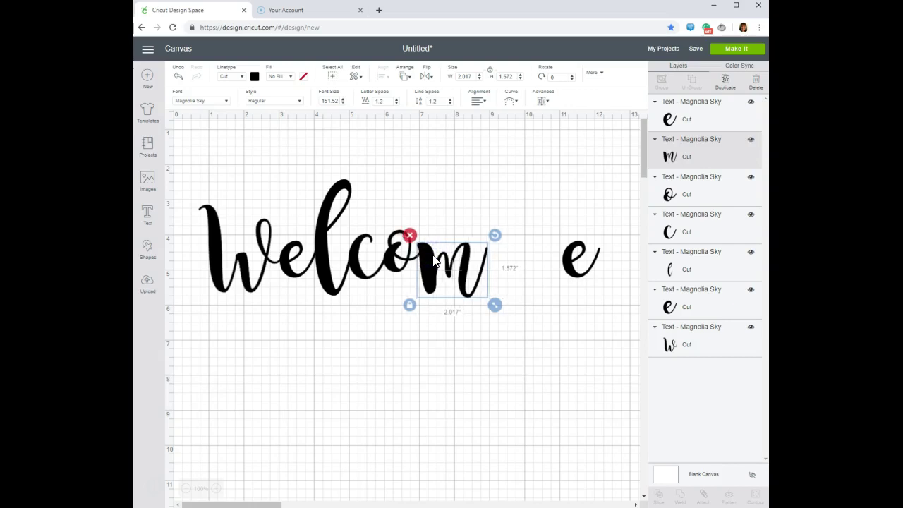
{"action": "left_click", "coordinate": [445, 360]}
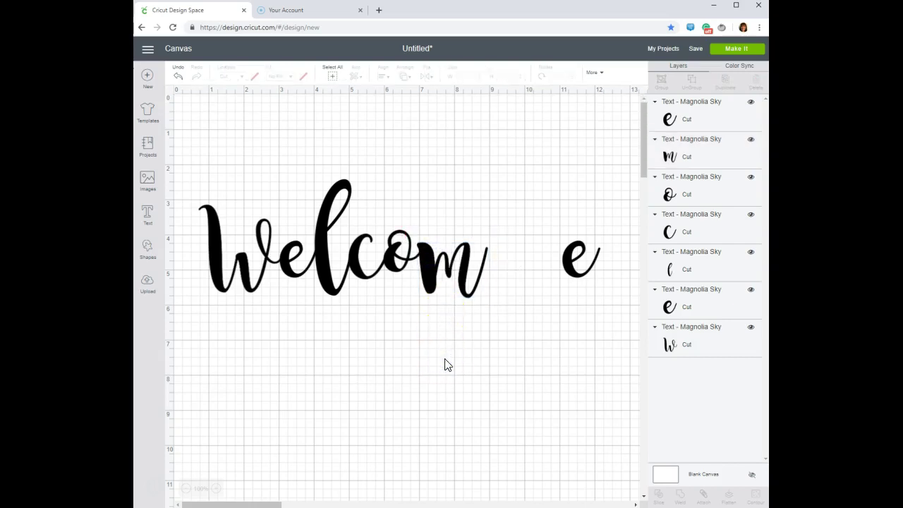
- Move the final e left in small increments until it touches the tail of the m
{"action": "left_click", "coordinate": [569, 265]}
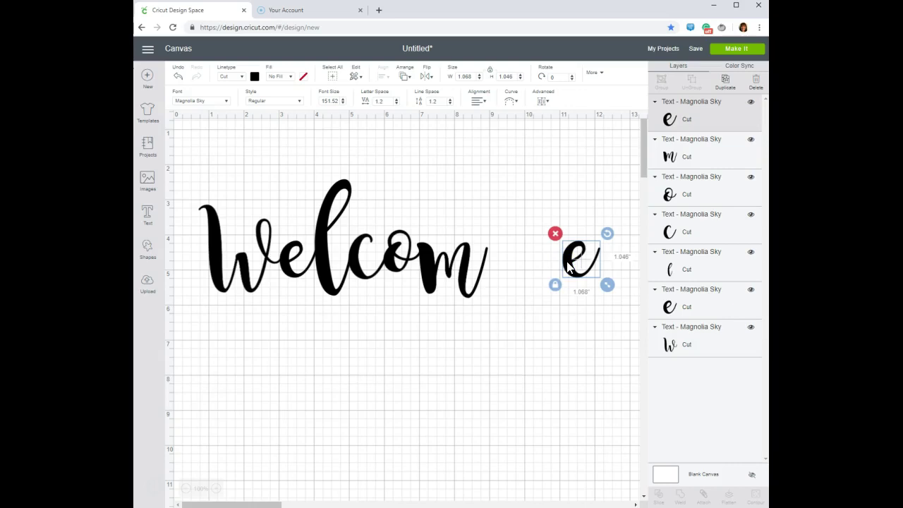
{"action": "key", "text": "Left"}
{"action": "key", "text": "Left"}
{"action": "key", "text": "Left"}
{"action": "key", "text": "Left"}
{"action": "key", "text": "Left"}
{"action": "key", "text": "Left"}
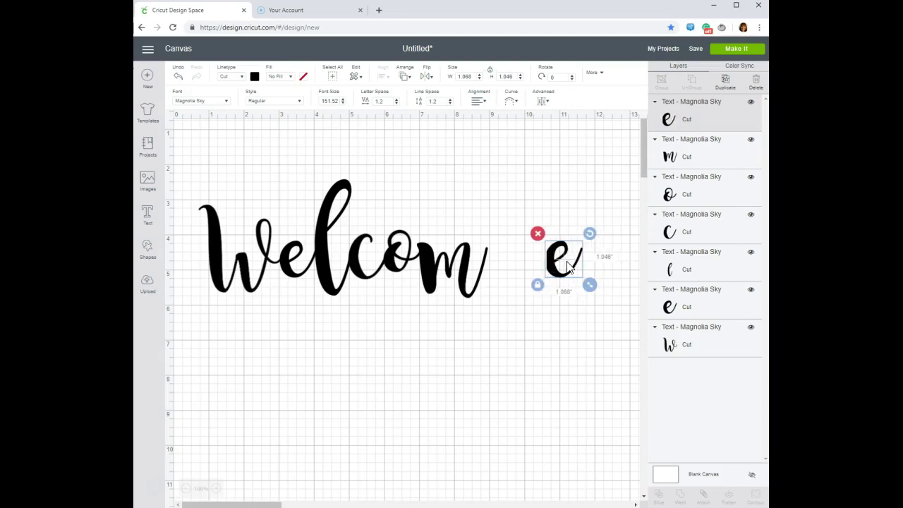
{"action": "key", "text": "Left"}
{"action": "key", "text": "Left"}
{"action": "key", "text": "Left"}
{"action": "key", "text": "Left"}
{"action": "key", "text": "Left"}
{"action": "key", "text": "Left"}
{"action": "key", "text": "Left"}
{"action": "key", "text": "Left"}
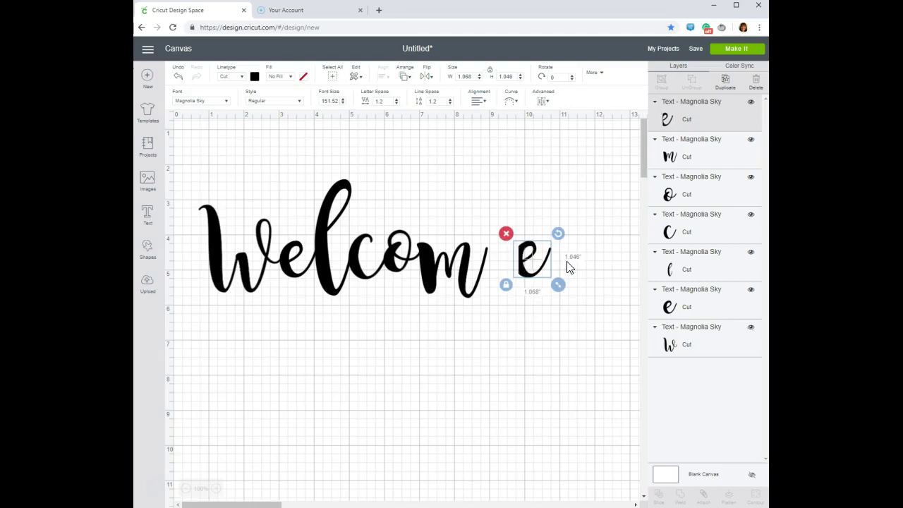
{"action": "key", "text": "Left"}
{"action": "key", "text": "Left"}
{"action": "key", "text": "Left"}
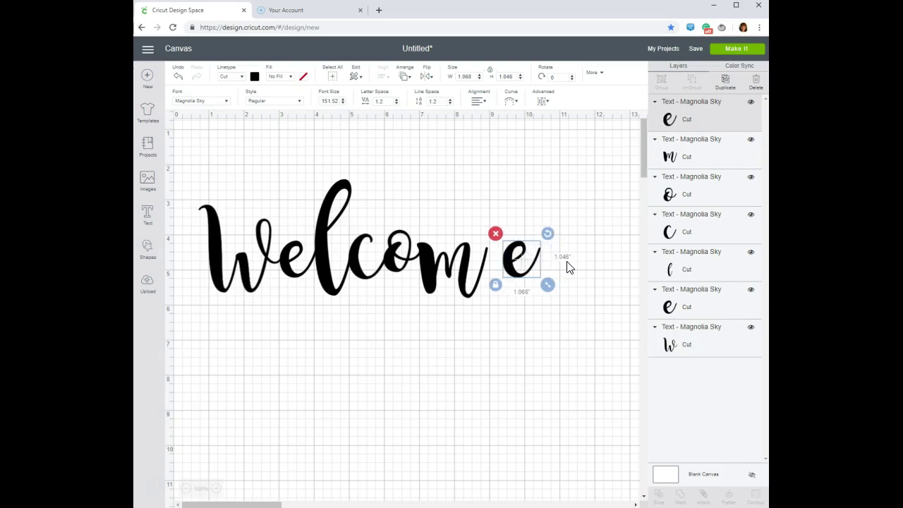
{"action": "key", "text": "Left"}
{"action": "key", "text": "Left"}
{"action": "key", "text": "Left"}
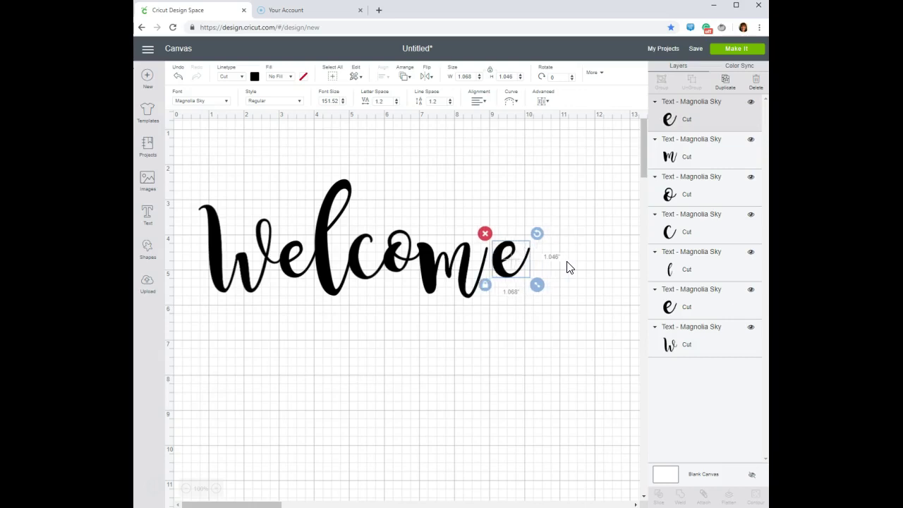
{"action": "key", "text": "Left"}
{"action": "key", "text": "Left"}
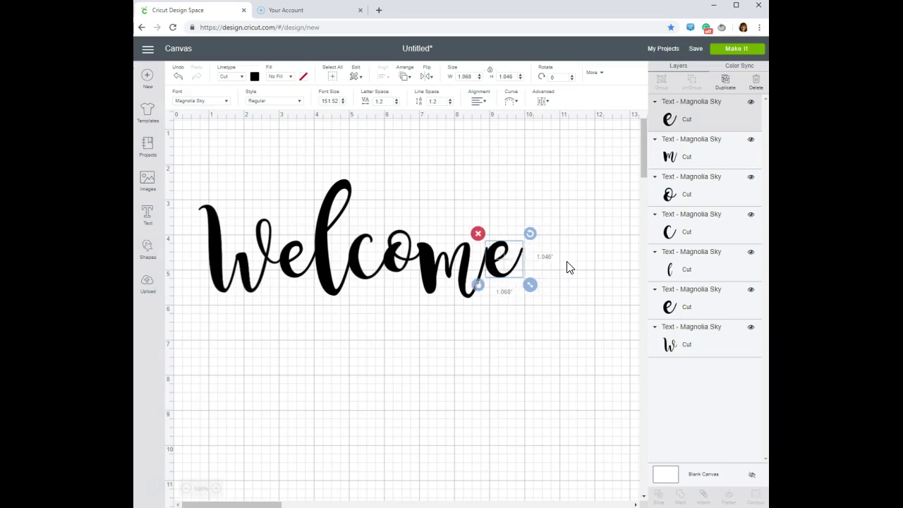
{"action": "left_click", "coordinate": [557, 261]}
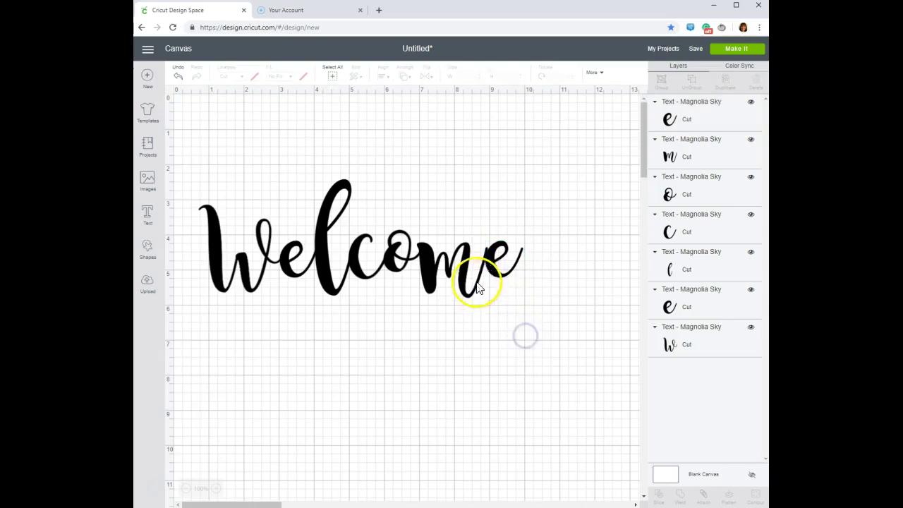
- Nudge the final e slightly further left so that it overlaps the m's tail
{"action": "left_click", "coordinate": [489, 255]}
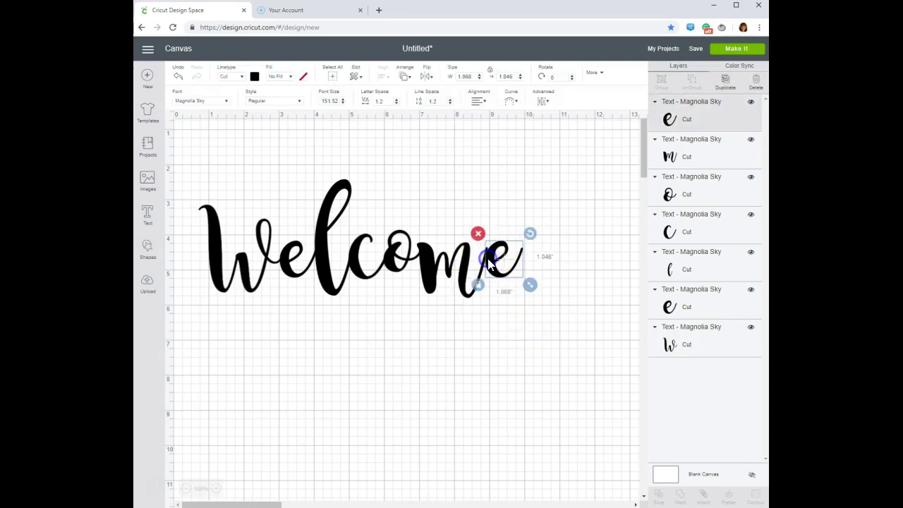
{"action": "key", "text": "Left"}
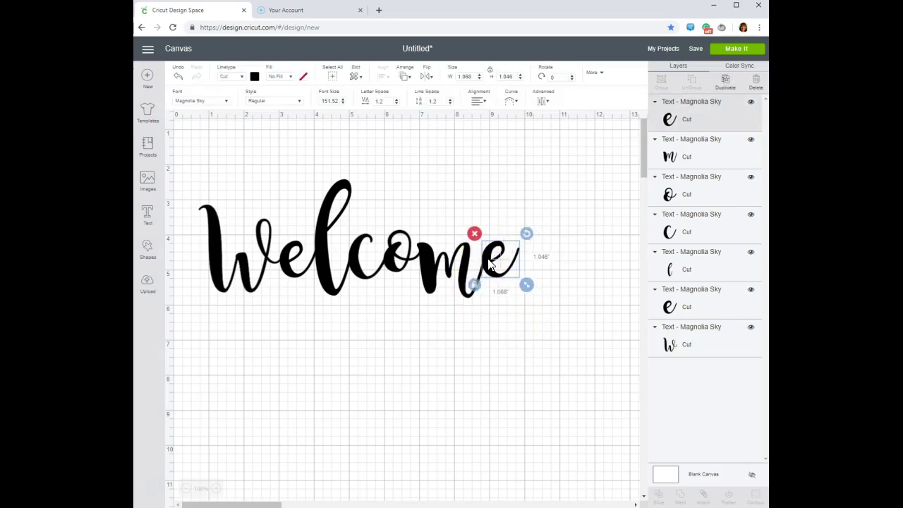
{"action": "left_click", "coordinate": [514, 355]}
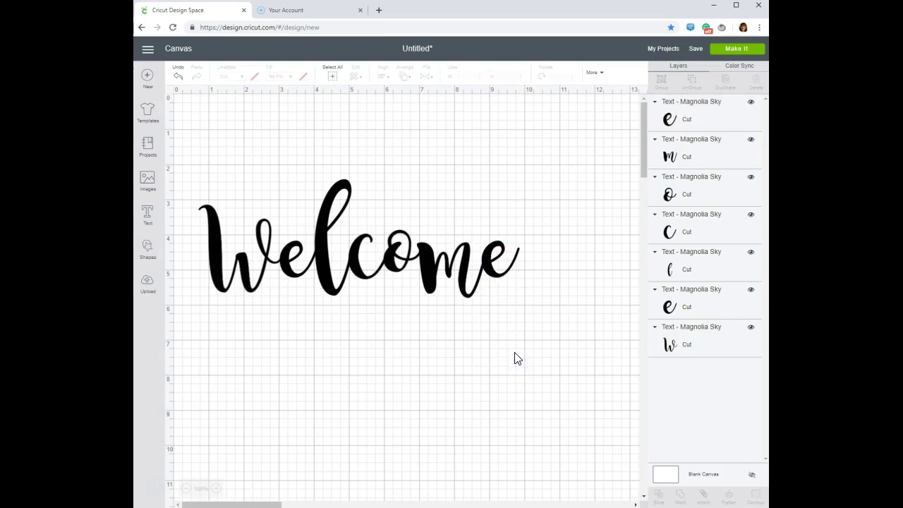
{"action": "left_click", "coordinate": [542, 364]}
- Select all seven letters of "Welcome" together and weld them into a single shape
{"action": "left_click", "coordinate": [177, 170]}
{"action": "left_click", "coordinate": [179, 170]}
{"action": "left_click_drag", "start_coordinate": [183, 174], "coordinate": [538, 315]}
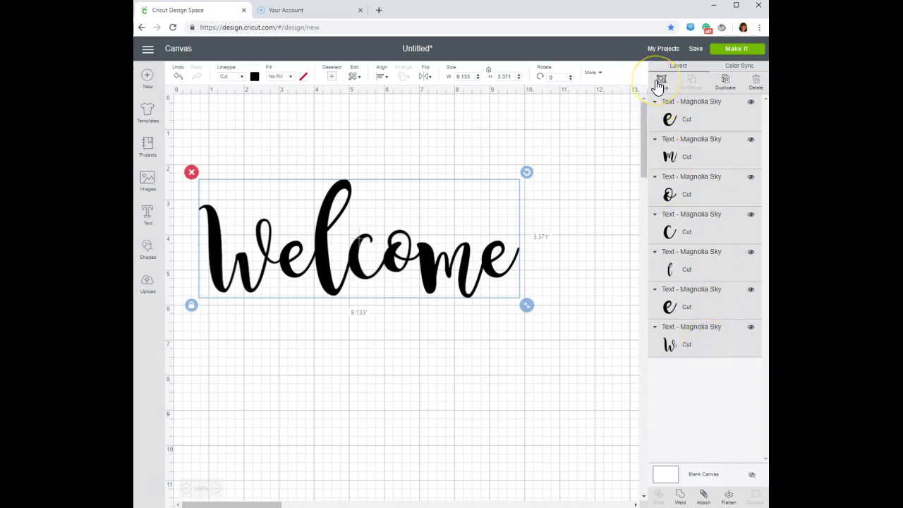
{"action": "left_click", "coordinate": [720, 473]}
{"action": "left_click", "coordinate": [682, 497]}
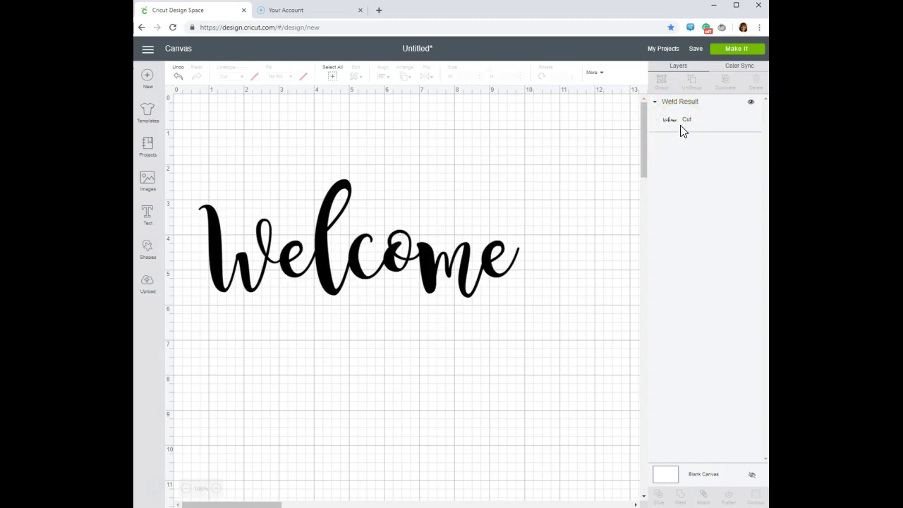
- Resize the welded word proportionally, first enlarging it to about 10.83 inches wide and finally shrinking it to about 5.05 inches wide
{"action": "left_click", "coordinate": [530, 328]}
{"action": "left_click", "coordinate": [410, 291]}
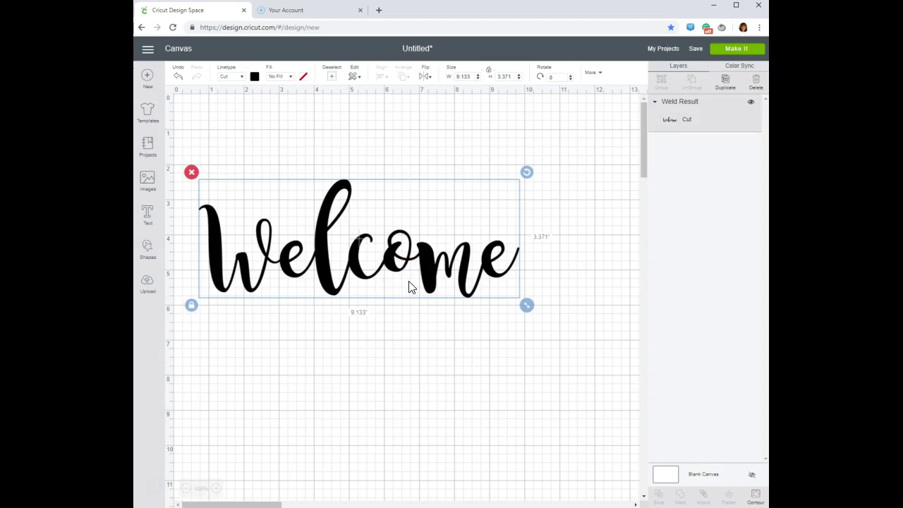
{"action": "left_click", "coordinate": [451, 280]}
{"action": "left_click_drag", "start_coordinate": [526, 304], "coordinate": [590, 400]}
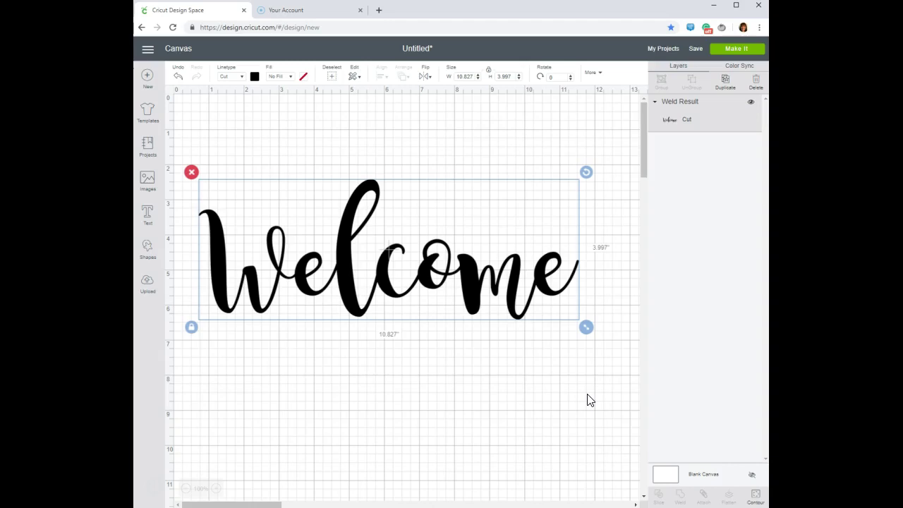
{"action": "left_click_drag", "start_coordinate": [586, 327], "coordinate": [392, 274]}
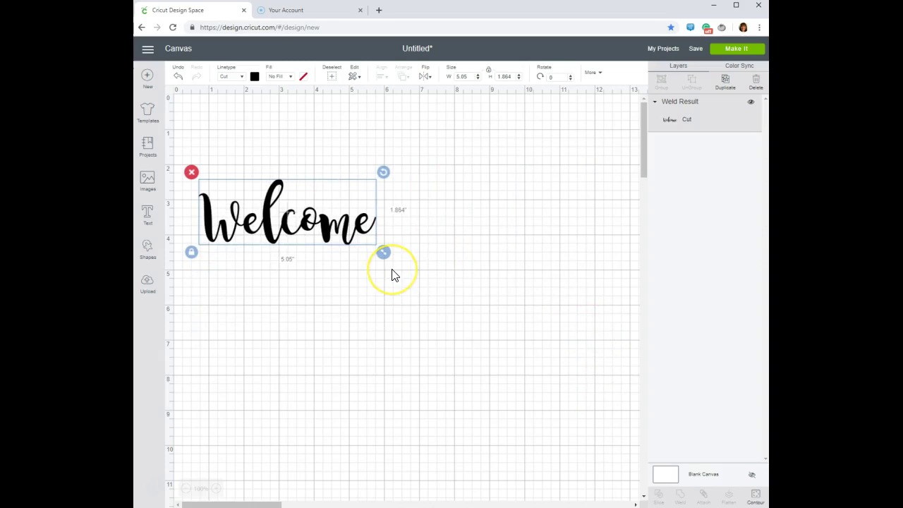
{"action": "left_click", "coordinate": [398, 283]}
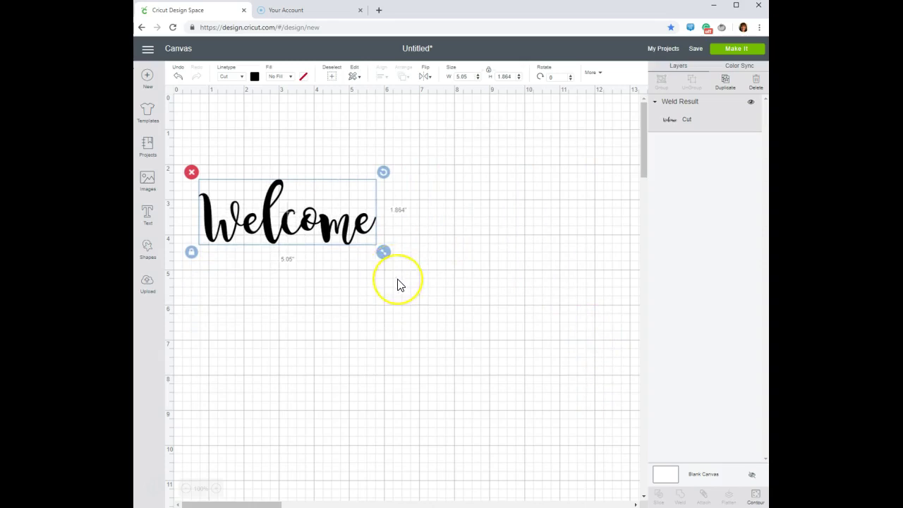